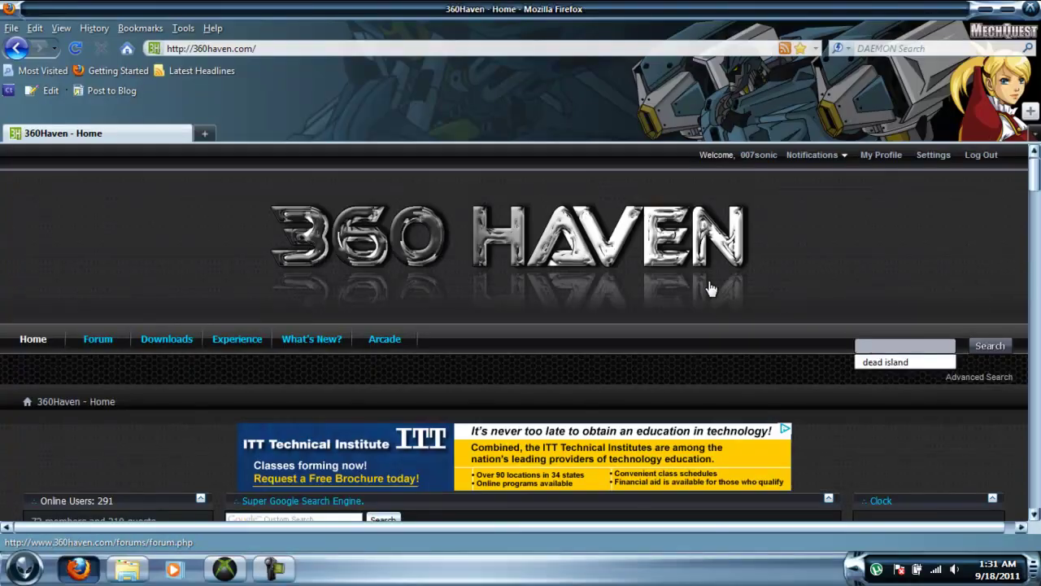
# - Fill the 360Haven search box with 'dead island' from the autocomplete suggestion
pyautogui.write('dead island')
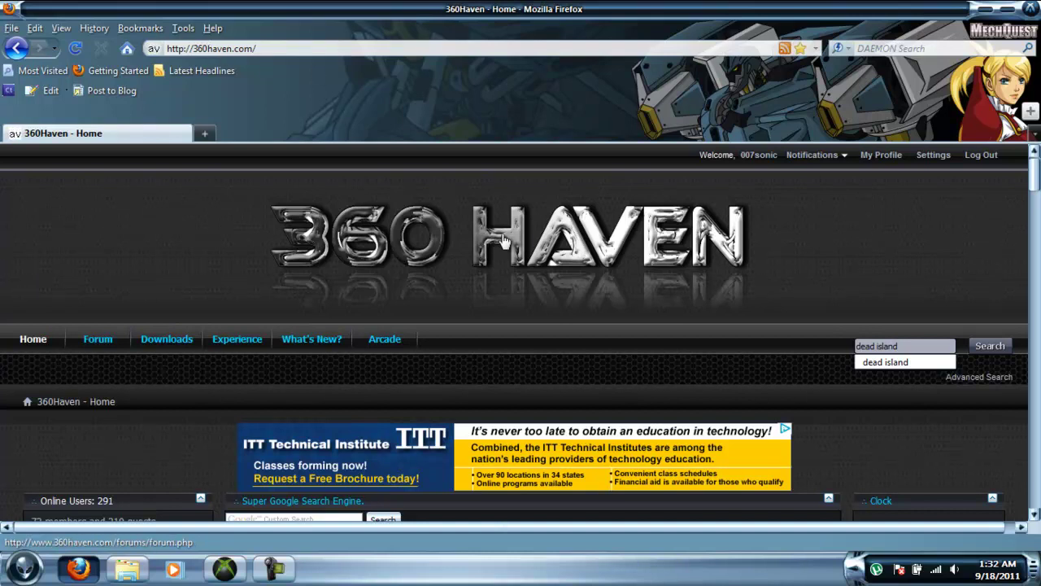
pyautogui.click(882, 361)
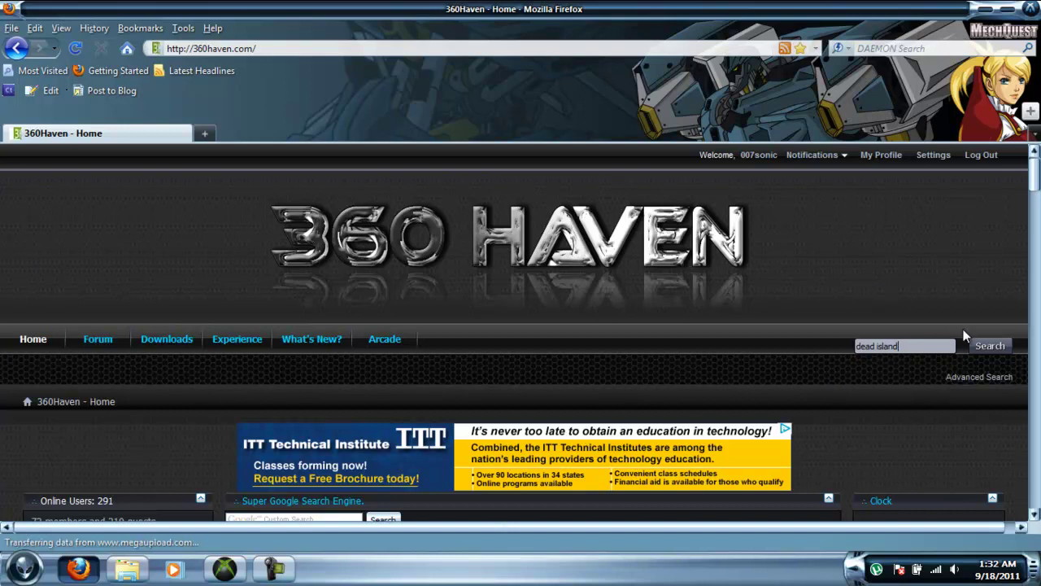
# - Search for dead island and open the 'Dead Island - Save editor V1.8' thread at its .rar link
pyautogui.click(977, 348)
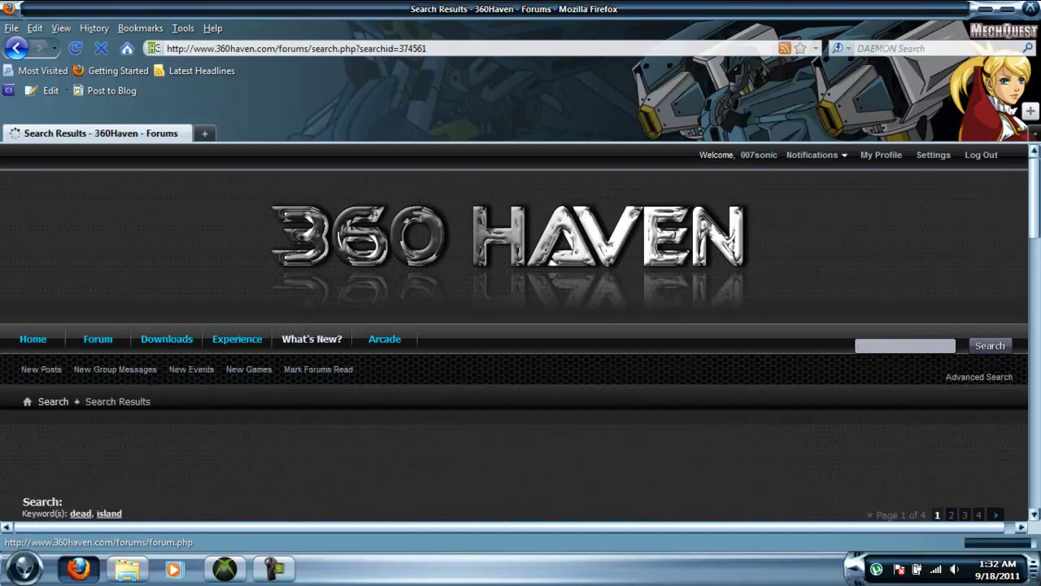
pyautogui.moveTo(1038, 167); pyautogui.dragTo(1024, 255)
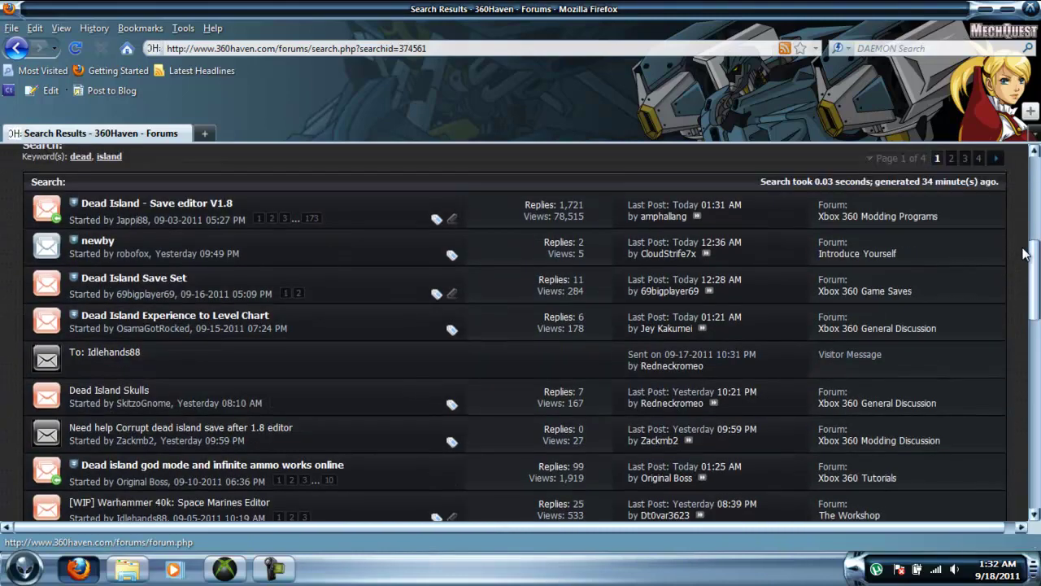
pyautogui.click(177, 205)
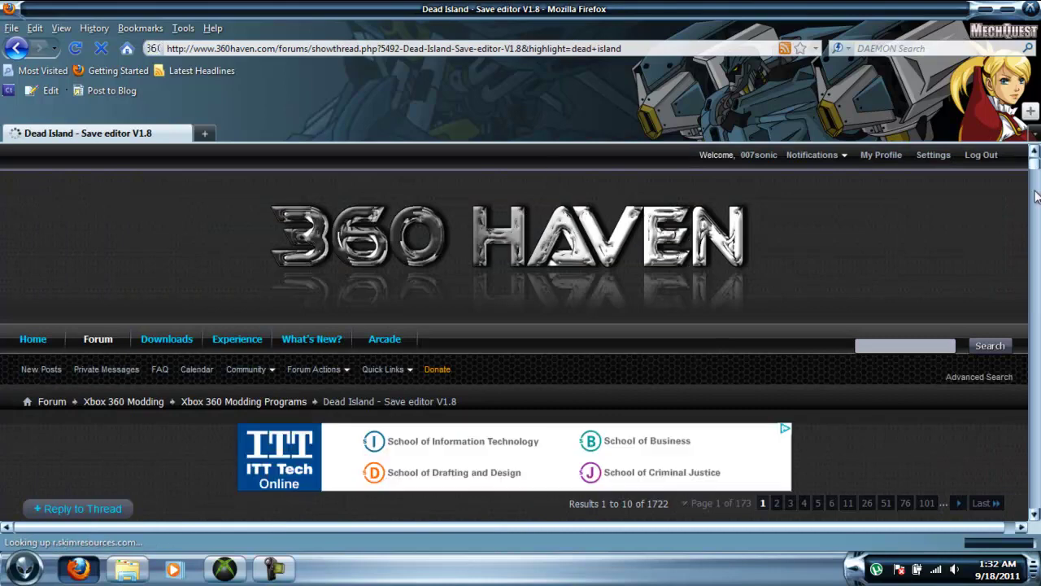
pyautogui.moveTo(1037, 166); pyautogui.dragTo(1019, 305)
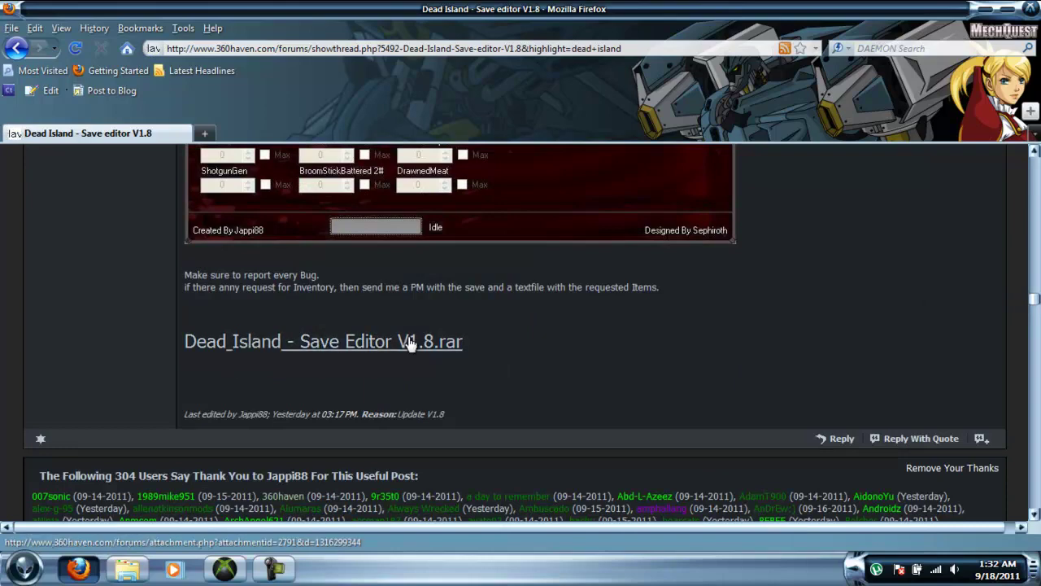
pyautogui.click(250, 345)
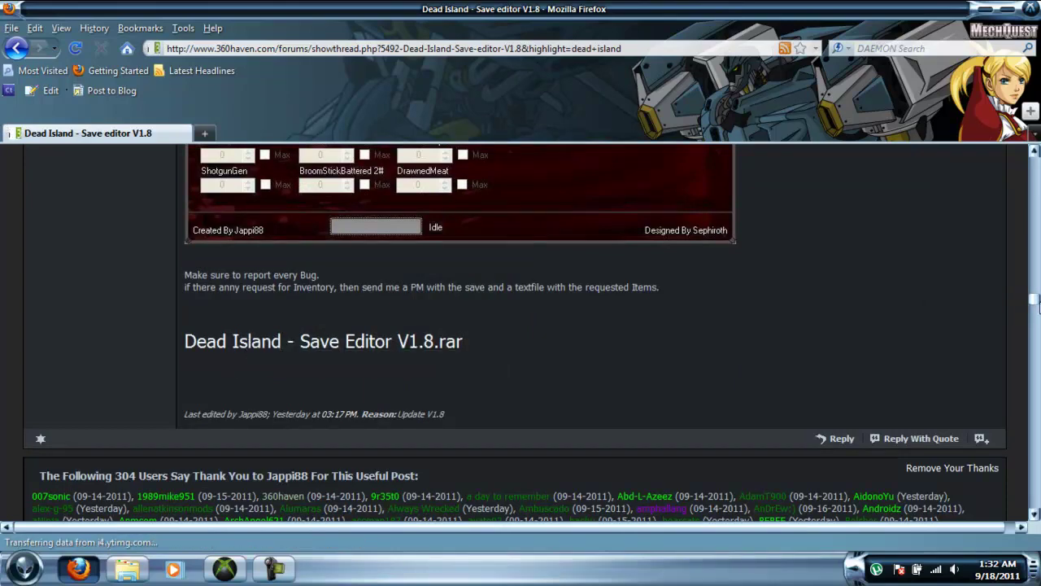
# - Download the 'Dead Island - Save Editor V1.8.rar' attachment, dismiss the prompt, and scroll the thread
pyautogui.click(431, 352)
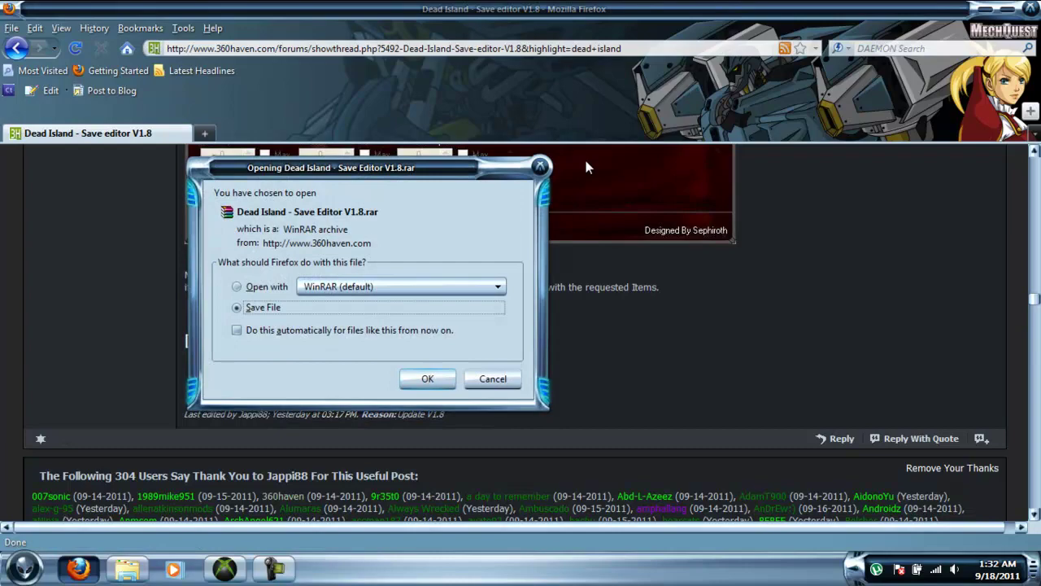
pyautogui.click(541, 168)
pyautogui.moveTo(1034, 301)
pyautogui.mouseDown()
pyautogui.moveTo(1030, 167)
pyautogui.moveTo(1030, 183)
pyautogui.mouseUp()
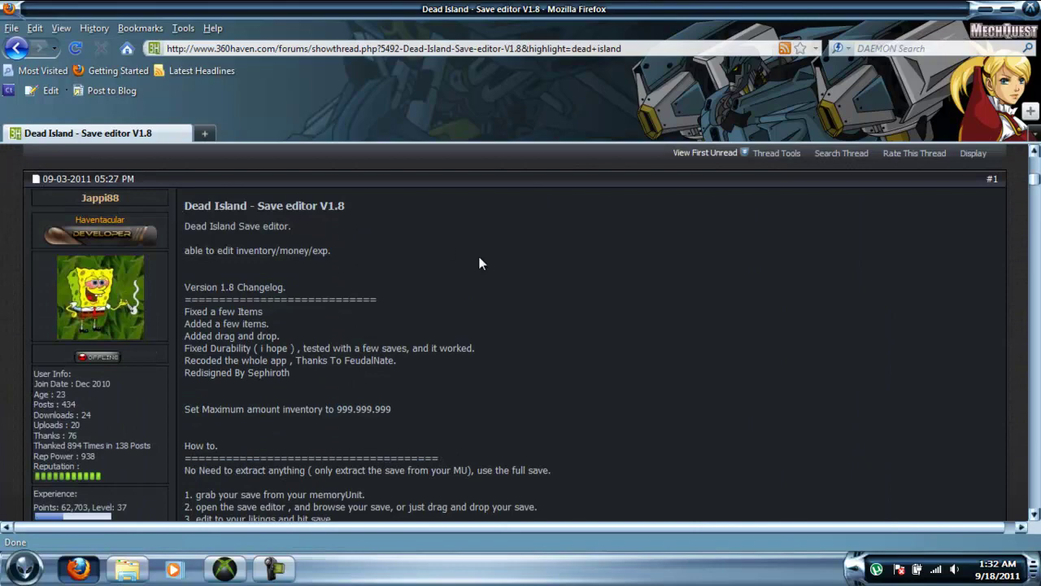
pyautogui.moveTo(1037, 189)
pyautogui.mouseDown()
pyautogui.moveTo(1026, 307)
pyautogui.moveTo(1017, 312)
pyautogui.mouseUp()
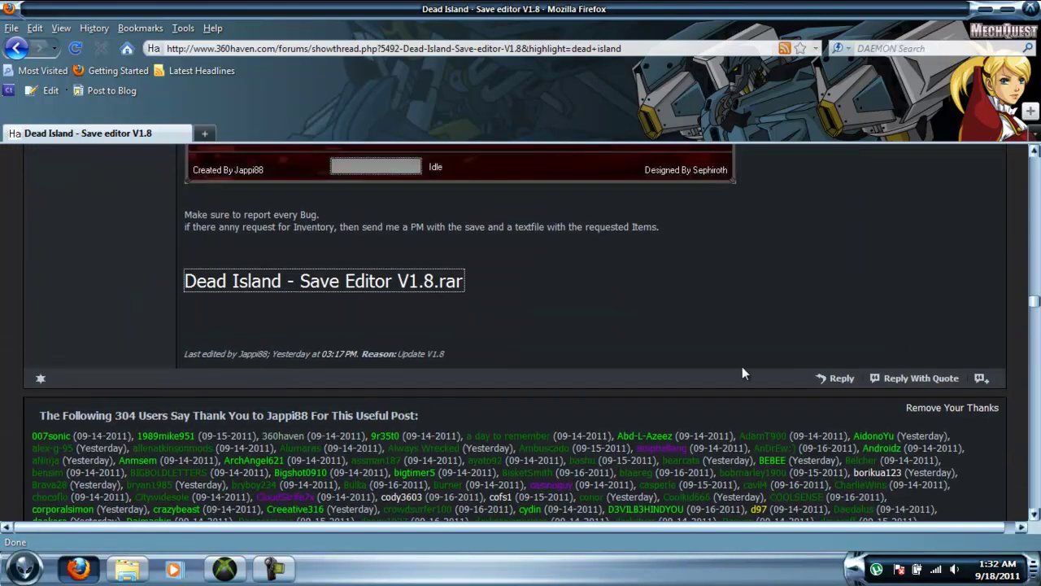
pyautogui.tripleClick(783, 392)
pyautogui.click(802, 398)
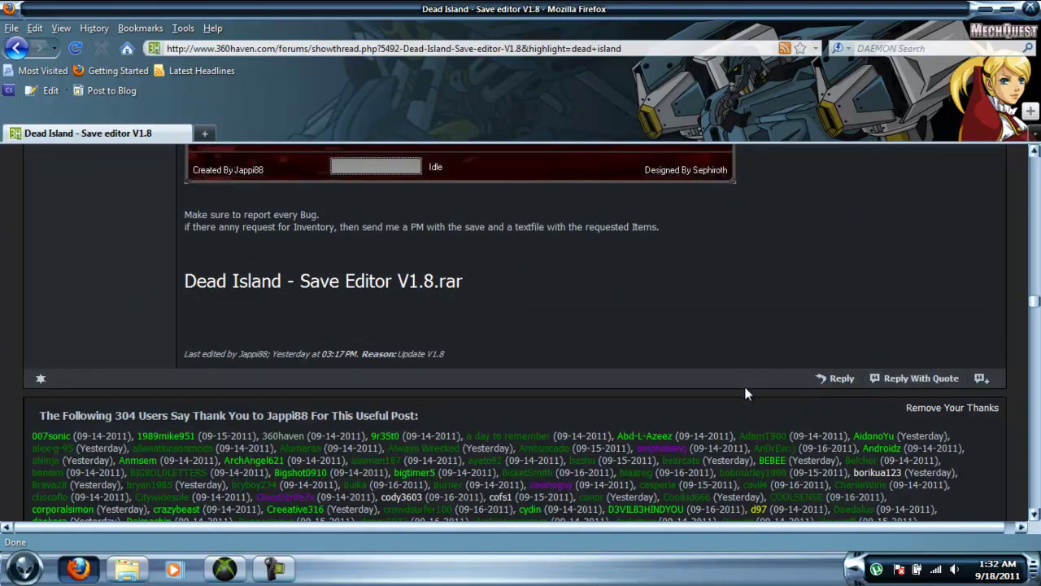
pyautogui.moveTo(1036, 302); pyautogui.dragTo(1035, 155)
# - Minimize Firefox, select the Sam B Dead Island save in Horizon, then minimize Horizon
pyautogui.click(986, 8)
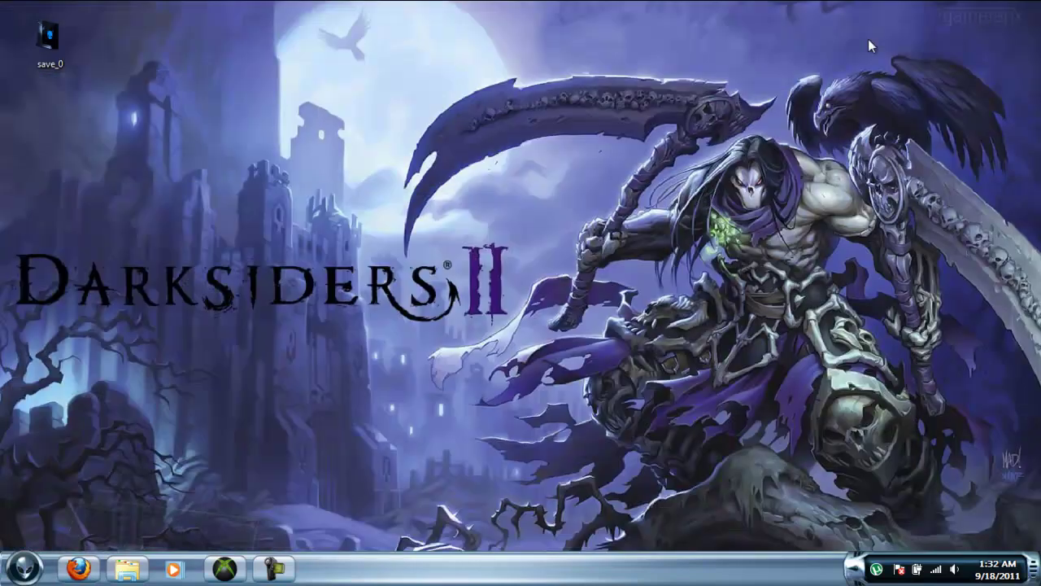
pyautogui.click(210, 569)
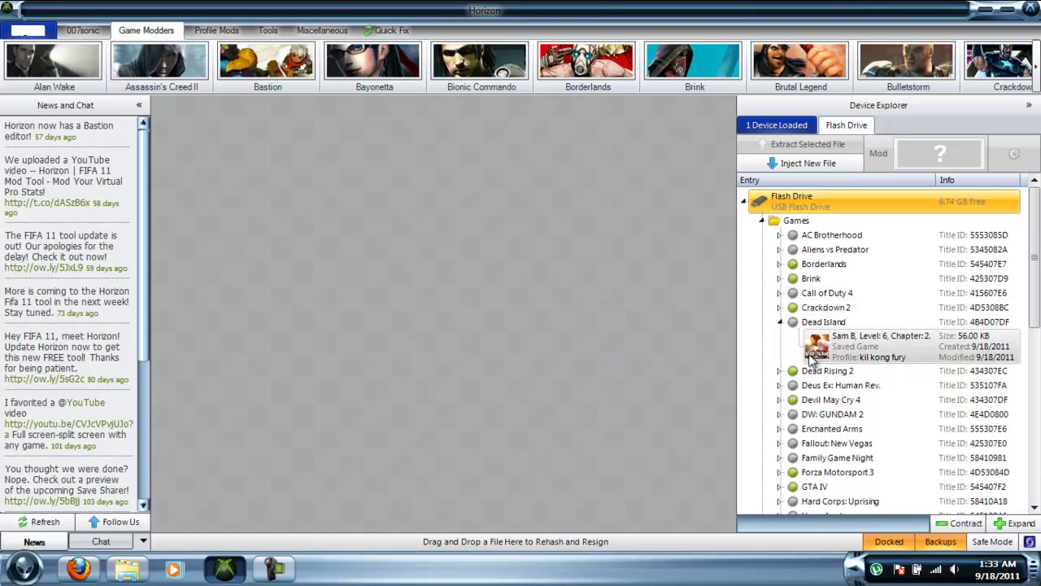
pyautogui.click(838, 348)
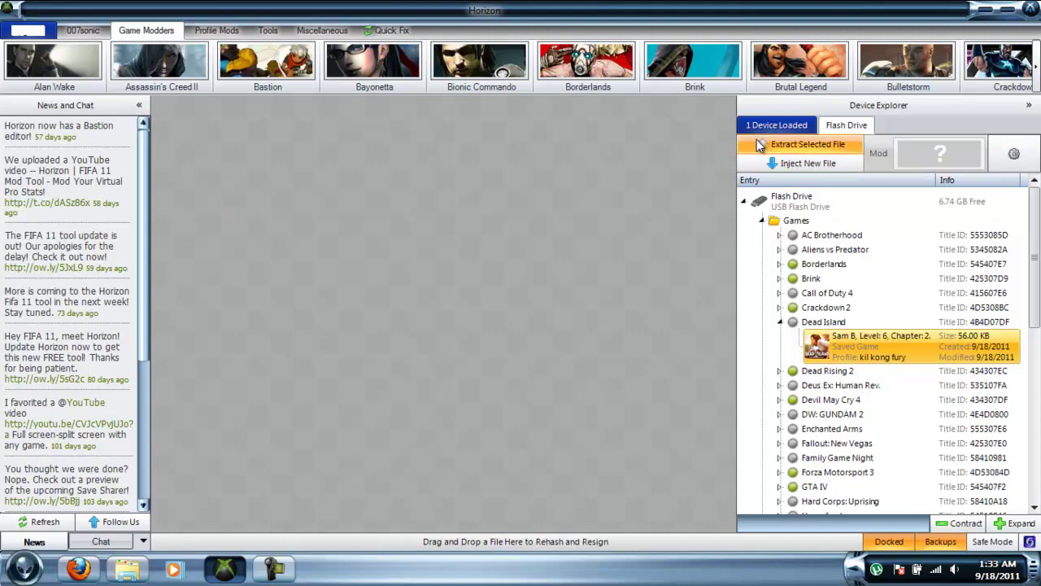
pyautogui.click(985, 10)
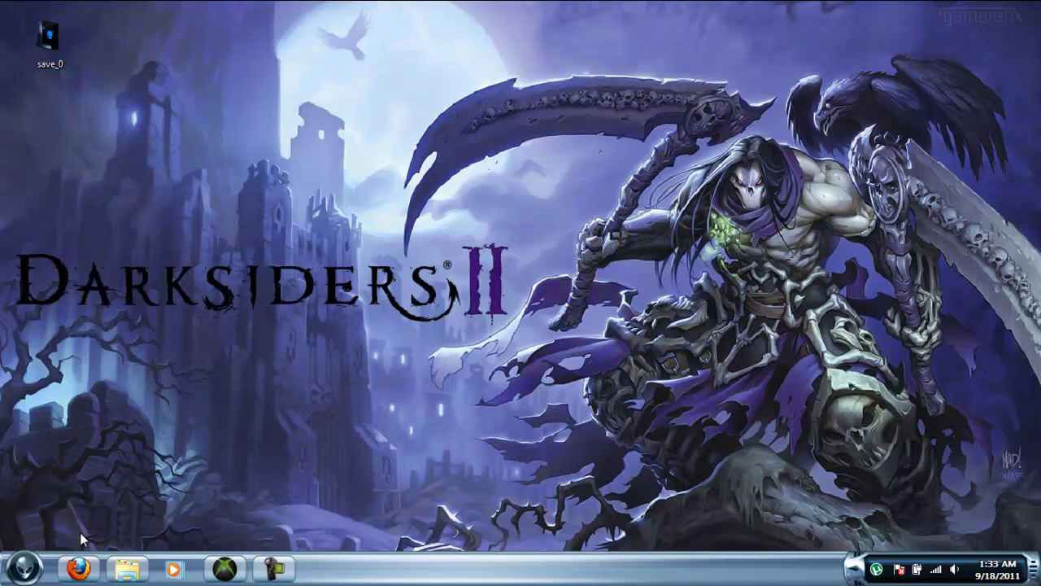
# - Launch 'Dead Island - Save editor' from the Save Editor V1.8 folder and move its window
pyautogui.click(127, 568)
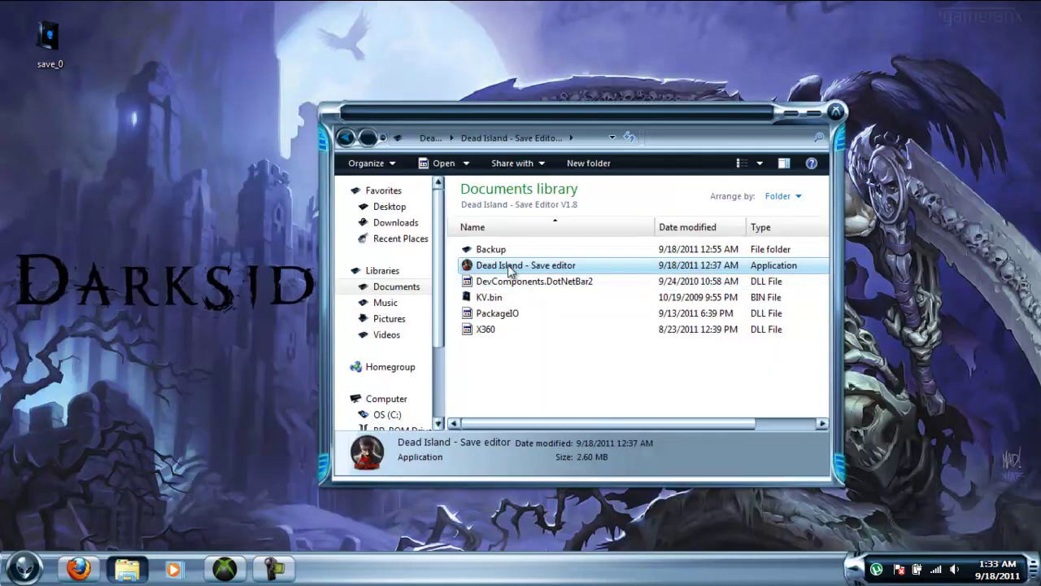
pyautogui.doubleClick(511, 267)
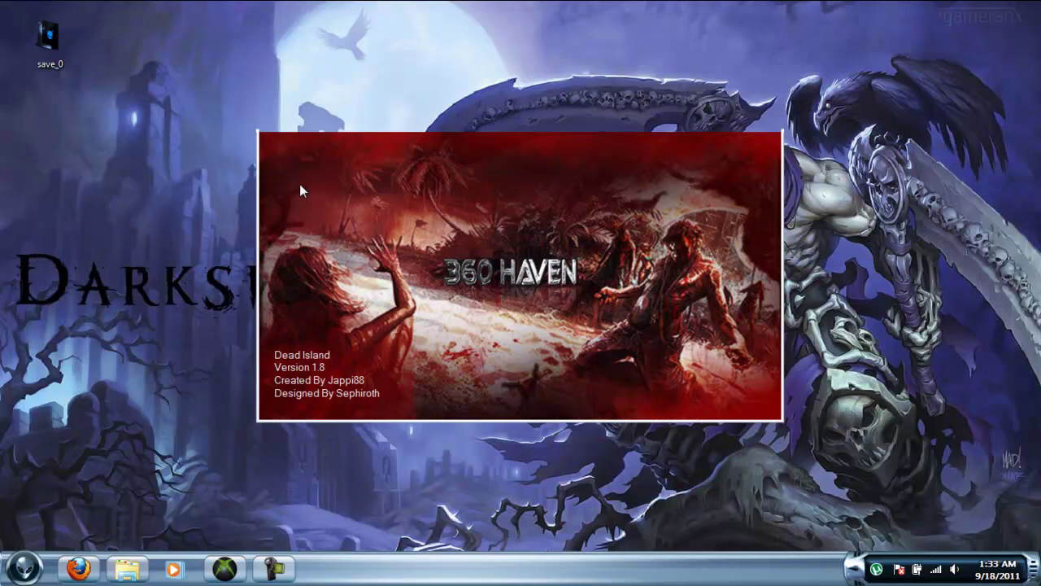
pyautogui.moveTo(220, 115)
pyautogui.mouseDown()
pyautogui.moveTo(598, 369)
pyautogui.moveTo(932, 514)
pyautogui.moveTo(854, 461)
pyautogui.moveTo(798, 445)
pyautogui.moveTo(809, 453)
pyautogui.mouseUp()
pyautogui.moveTo(237, 116)
pyautogui.mouseDown()
pyautogui.moveTo(302, 154)
pyautogui.moveTo(290, 167)
pyautogui.moveTo(290, 155)
pyautogui.moveTo(411, 244)
pyautogui.moveTo(577, 304)
pyautogui.moveTo(591, 373)
pyautogui.moveTo(642, 456)
pyautogui.moveTo(341, 289)
pyautogui.moveTo(217, 75)
pyautogui.moveTo(294, 62)
pyautogui.moveTo(244, 24)
pyautogui.moveTo(333, 134)
pyautogui.moveTo(257, 279)
pyautogui.moveTo(199, 211)
pyautogui.moveTo(309, 228)
pyautogui.moveTo(288, 142)
pyautogui.moveTo(237, 35)
pyautogui.moveTo(304, 231)
pyautogui.moveTo(126, 299)
pyautogui.mouseUp()
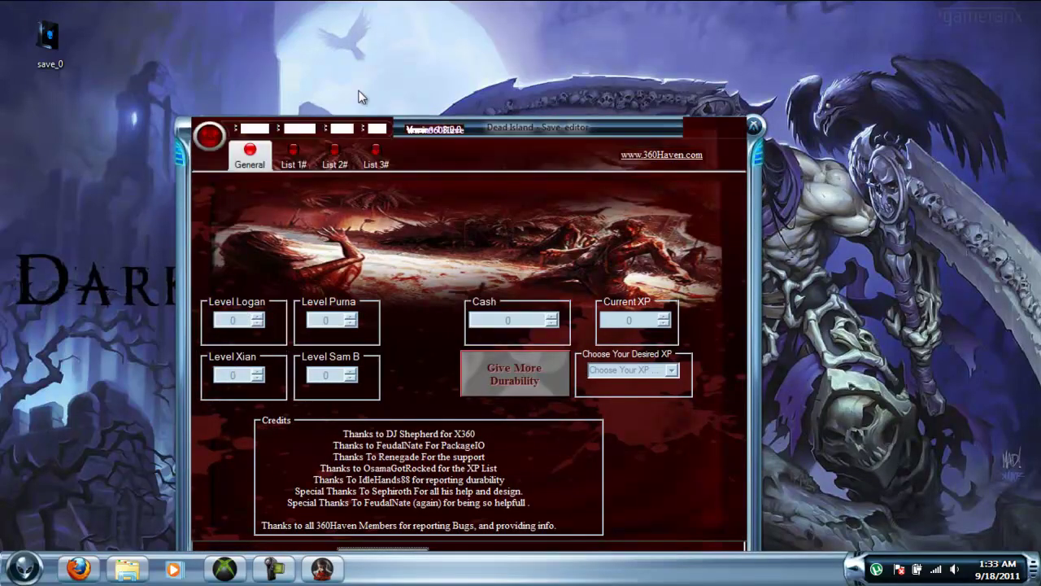
# - Bring the save editor window to the front and move it up and to the right
pyautogui.click(484, 128)
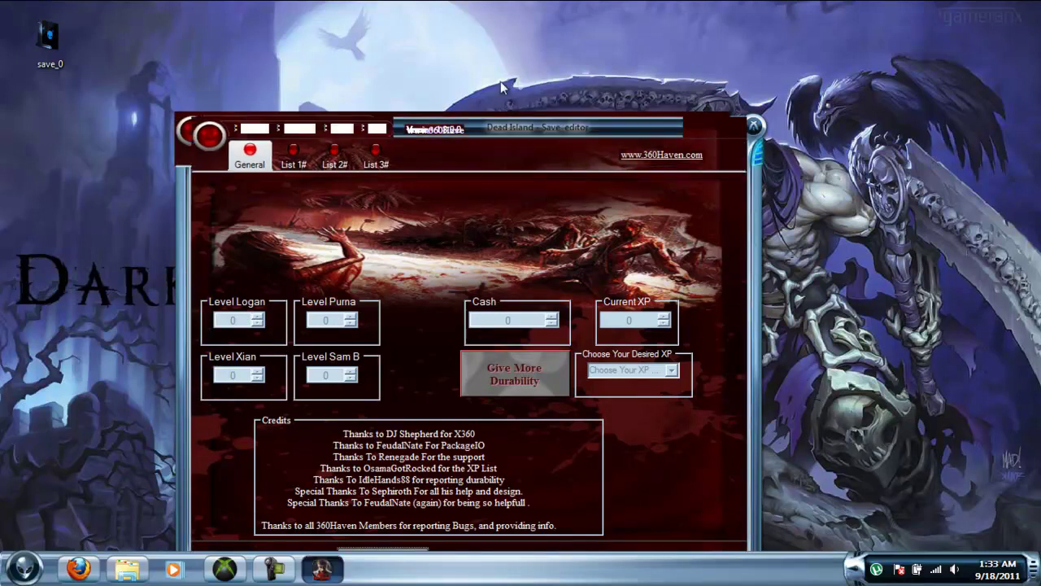
pyautogui.click(501, 81)
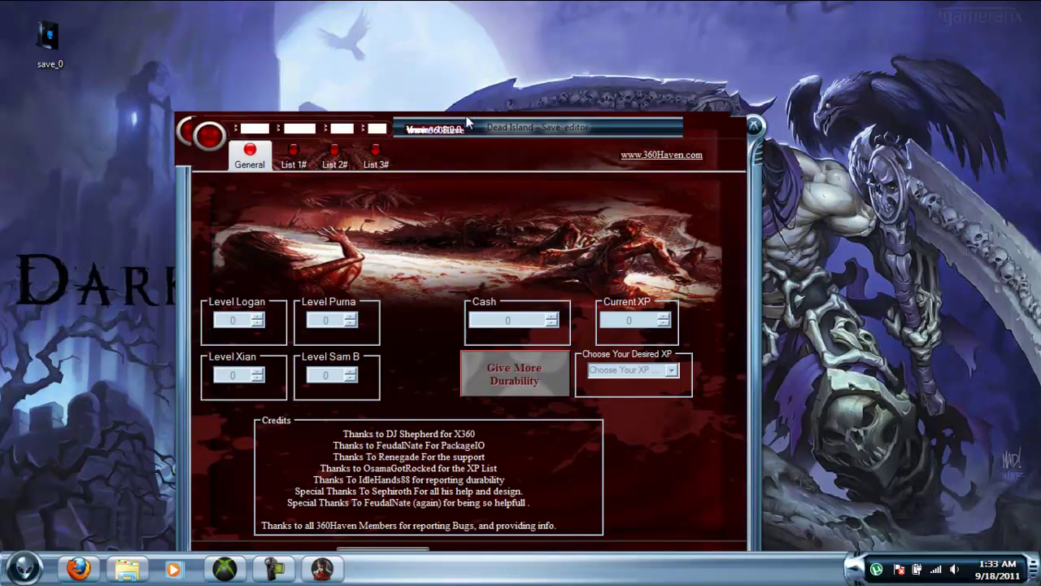
pyautogui.click(486, 128)
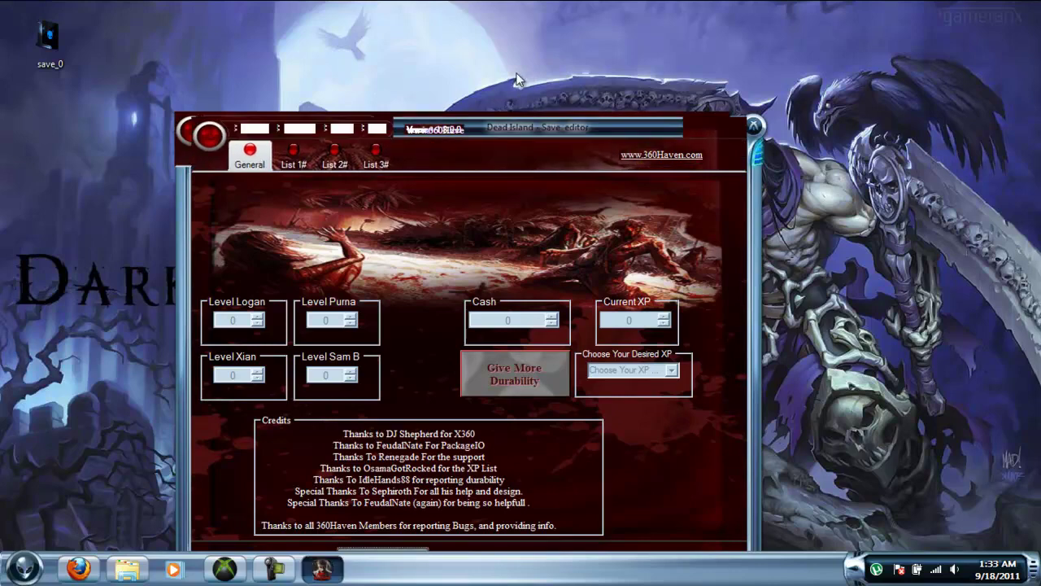
pyautogui.moveTo(501, 115)
pyautogui.mouseDown()
pyautogui.moveTo(519, 53)
pyautogui.moveTo(540, 37)
pyautogui.moveTo(531, 30)
pyautogui.mouseUp()
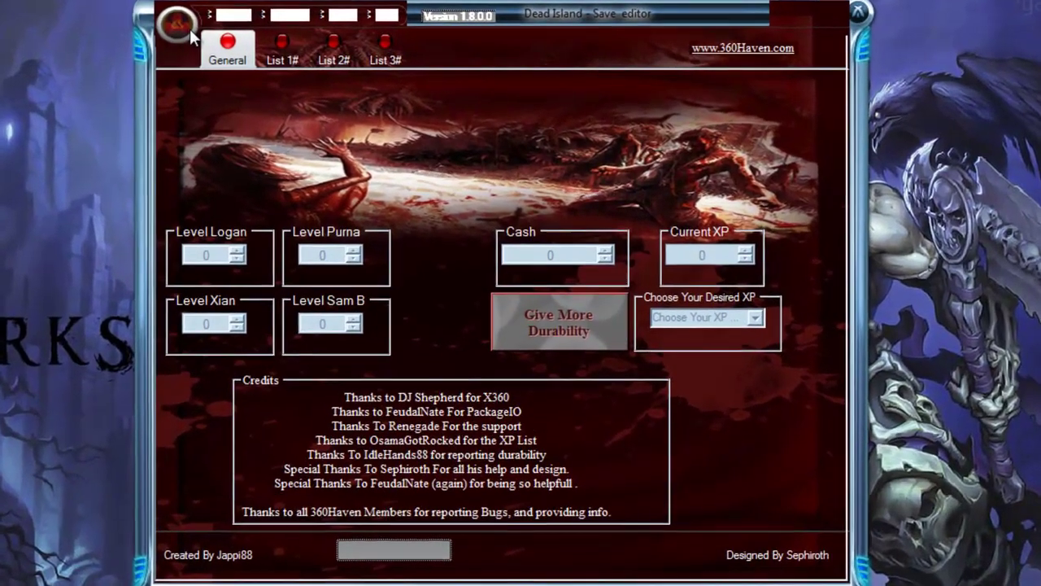
# - Open save_0 from the Desktop through the orb menu's Open command
pyautogui.click(276, 37)
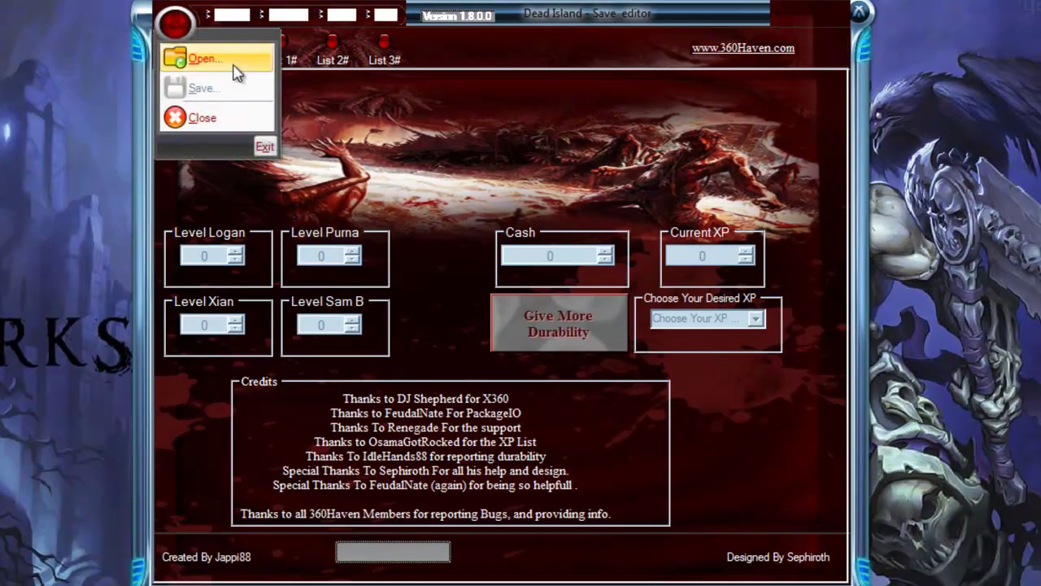
pyautogui.click(234, 65)
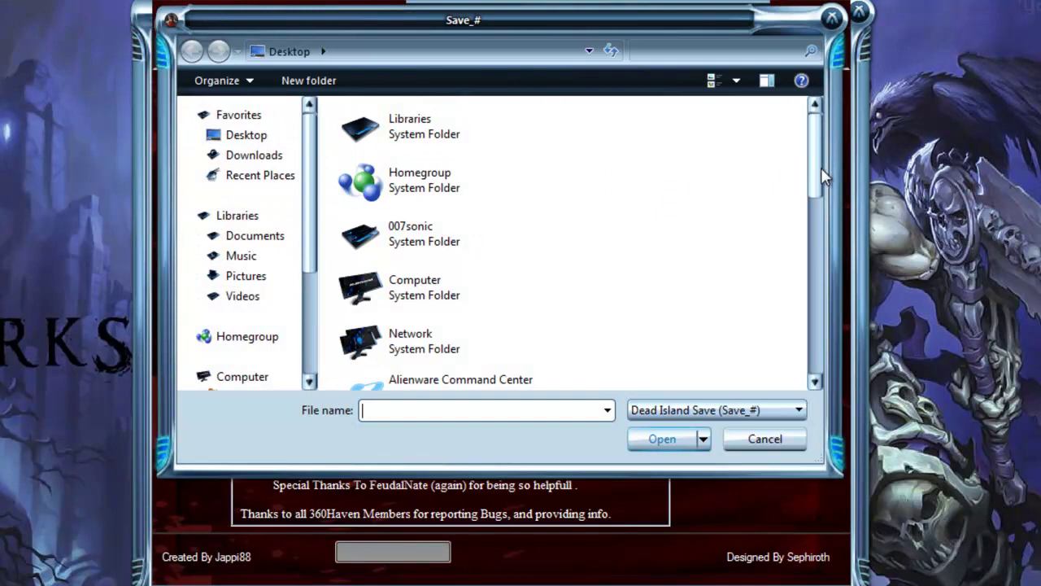
pyautogui.scroll(-6, 808, 282)
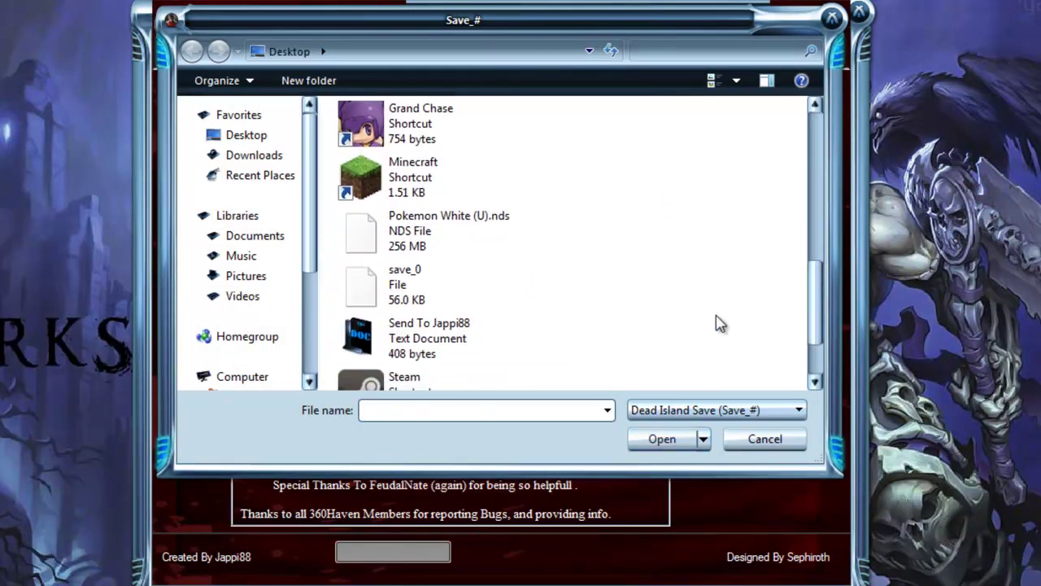
pyautogui.click(407, 281)
pyautogui.click(659, 439)
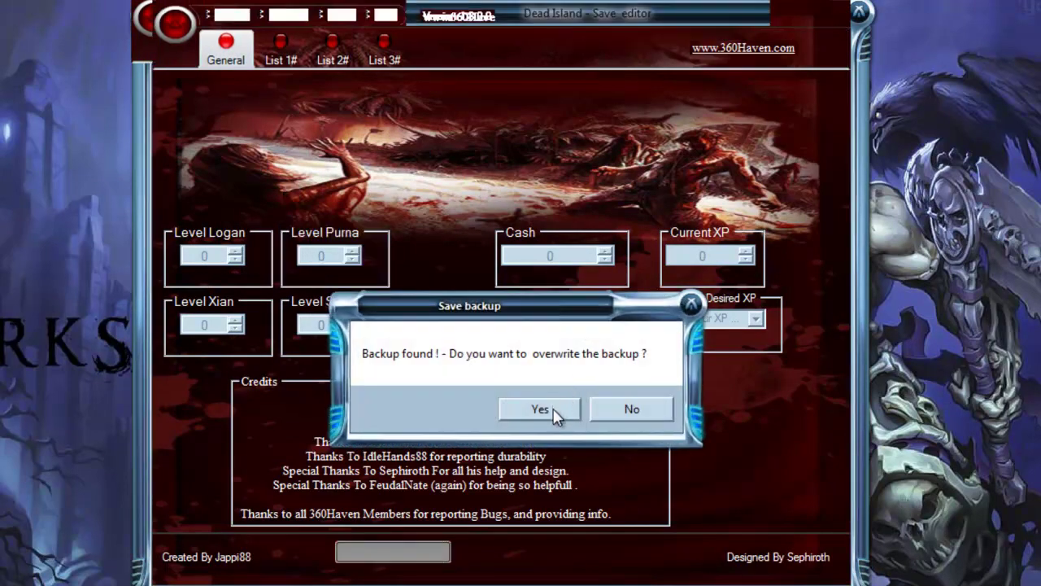
# - Agree to overwrite the existing backup and browse the desired XP level list without choosing
pyautogui.click(554, 413)
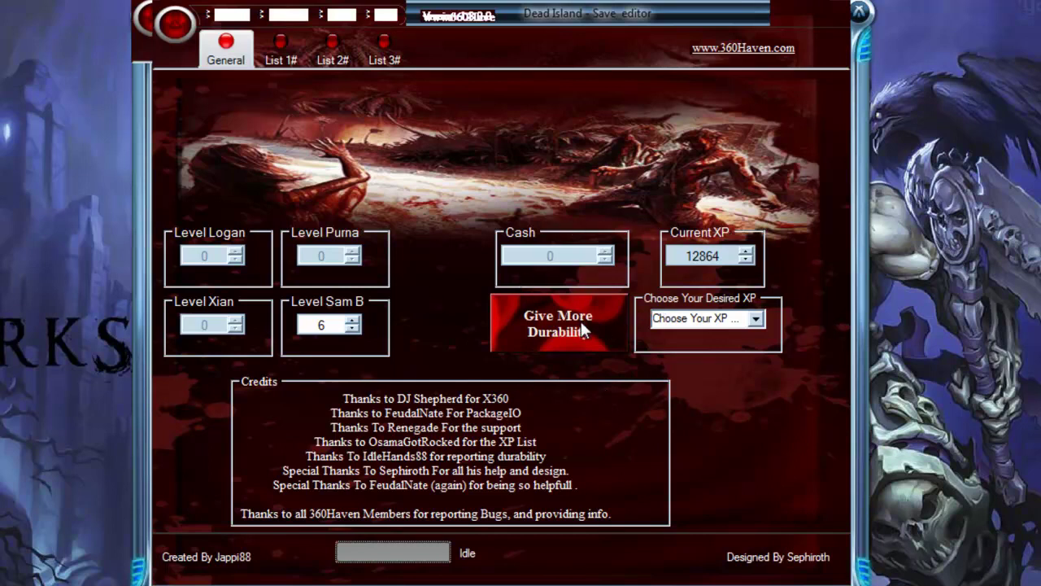
pyautogui.click(756, 320)
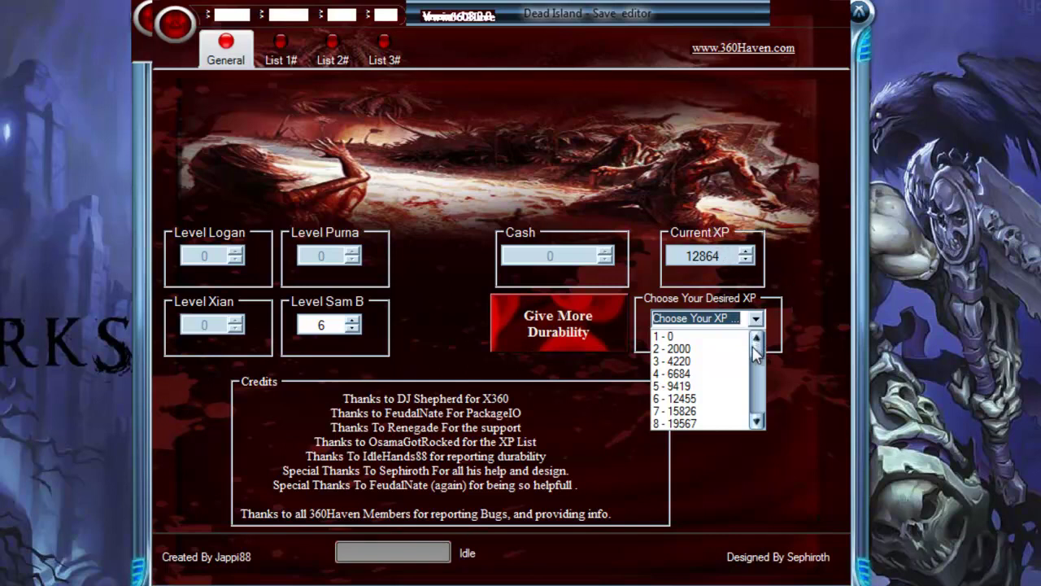
pyautogui.moveTo(757, 354); pyautogui.dragTo(757, 417)
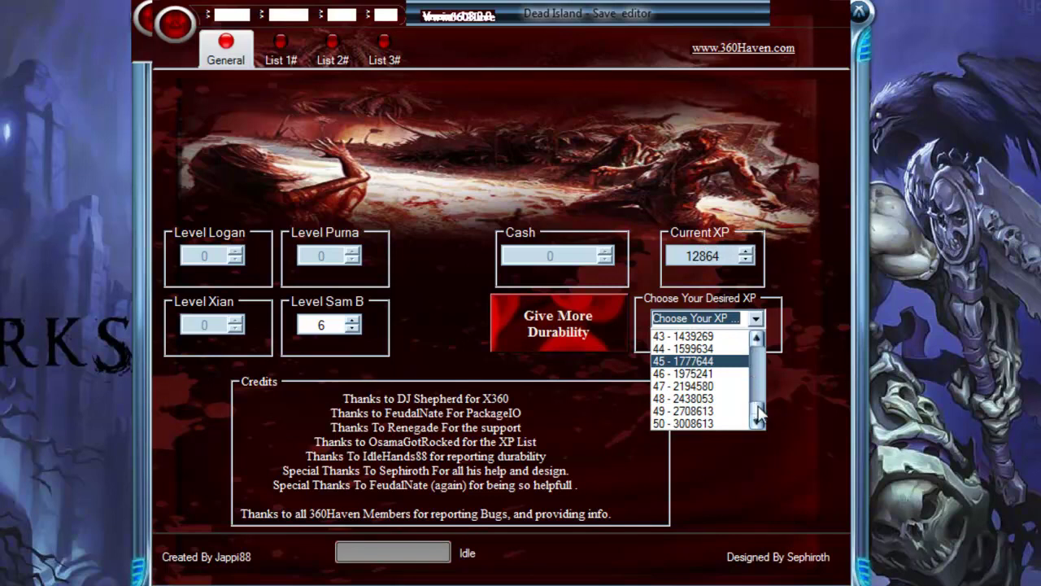
pyautogui.moveTo(759, 414); pyautogui.dragTo(757, 338)
pyautogui.click(755, 318)
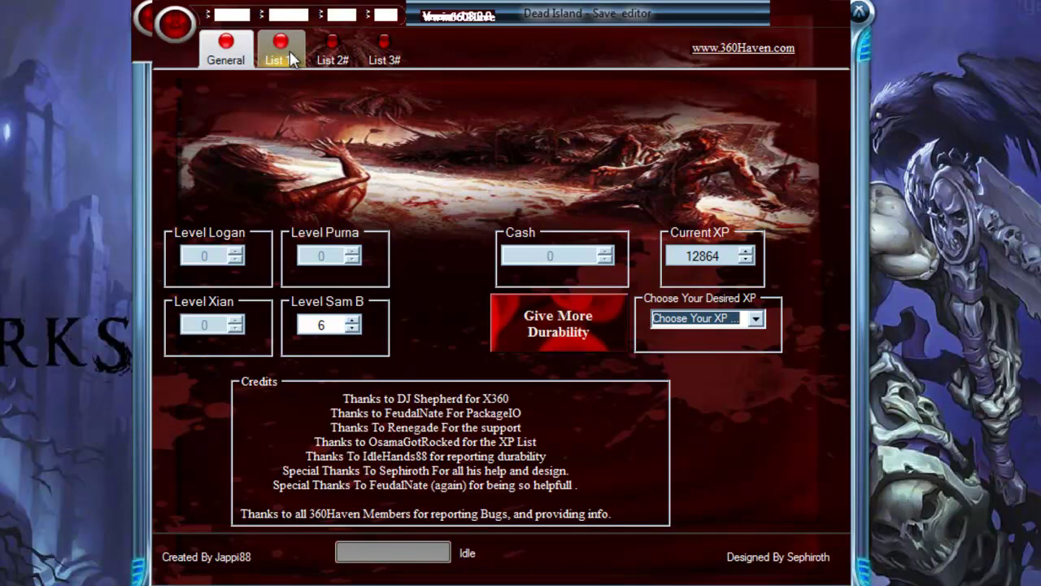
pyautogui.click(757, 318)
pyautogui.click(757, 318)
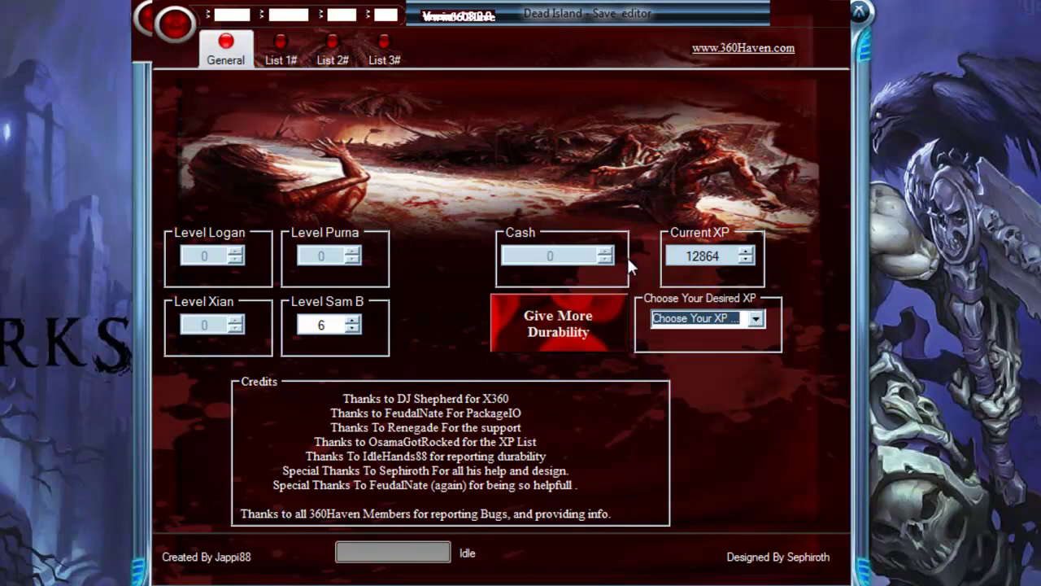
# - On List 1#, max Wire, Tape, Bolts, DrugsUnit, FlexibleHose, GasForLighter, Magnet, ElectronicScrap, Battery and Water
pyautogui.click(289, 47)
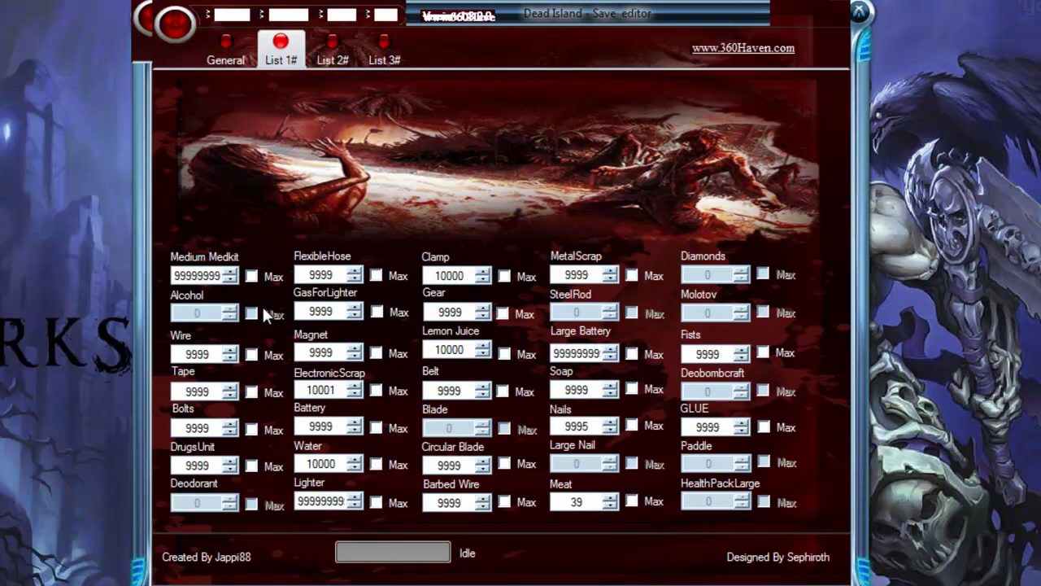
pyautogui.click(251, 355)
pyautogui.click(274, 392)
pyautogui.click(252, 429)
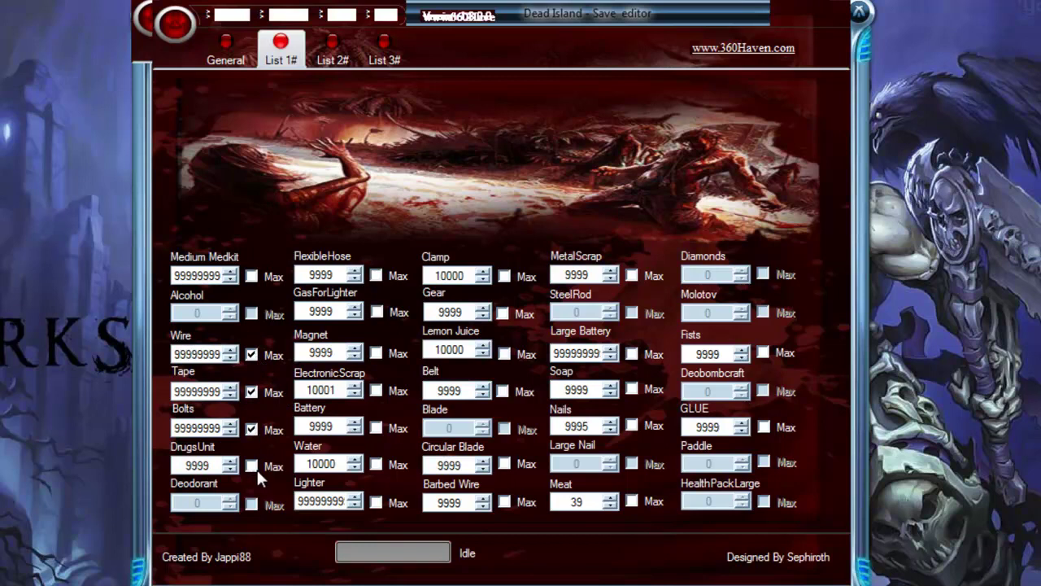
pyautogui.click(254, 468)
pyautogui.click(376, 276)
pyautogui.click(377, 310)
pyautogui.click(376, 352)
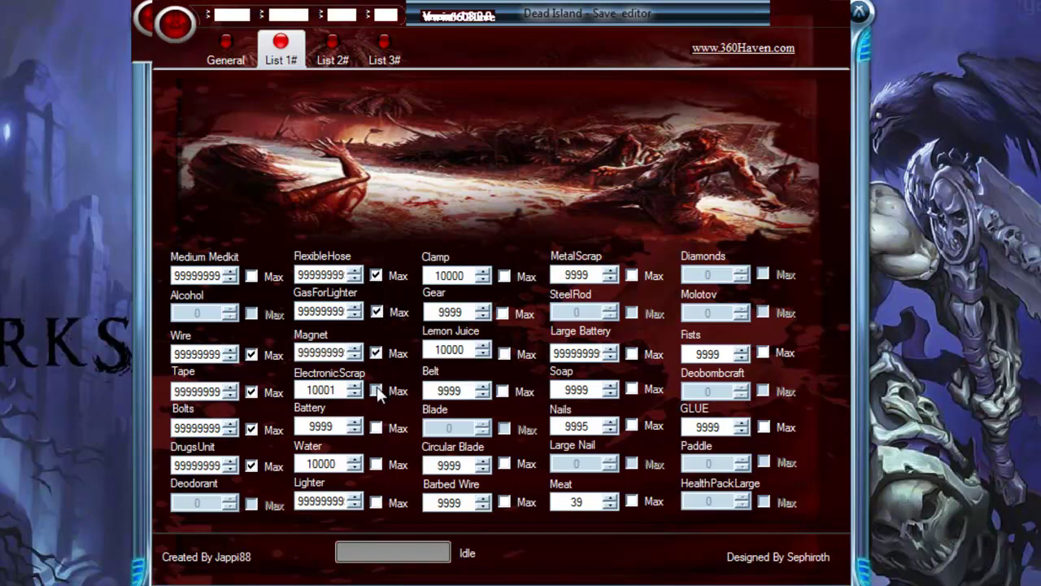
pyautogui.click(376, 389)
pyautogui.click(376, 427)
pyautogui.click(376, 463)
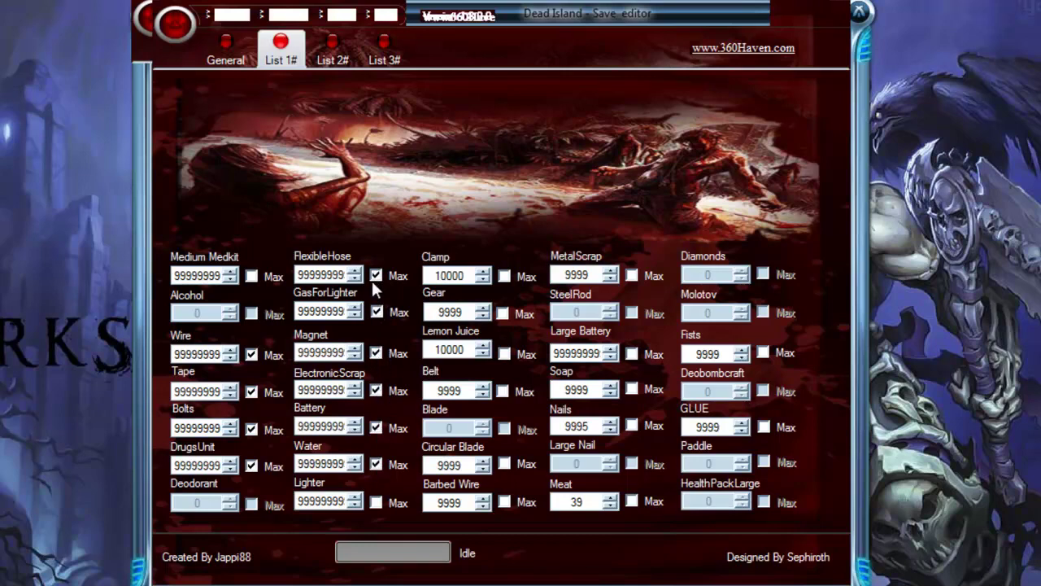
pyautogui.click(329, 51)
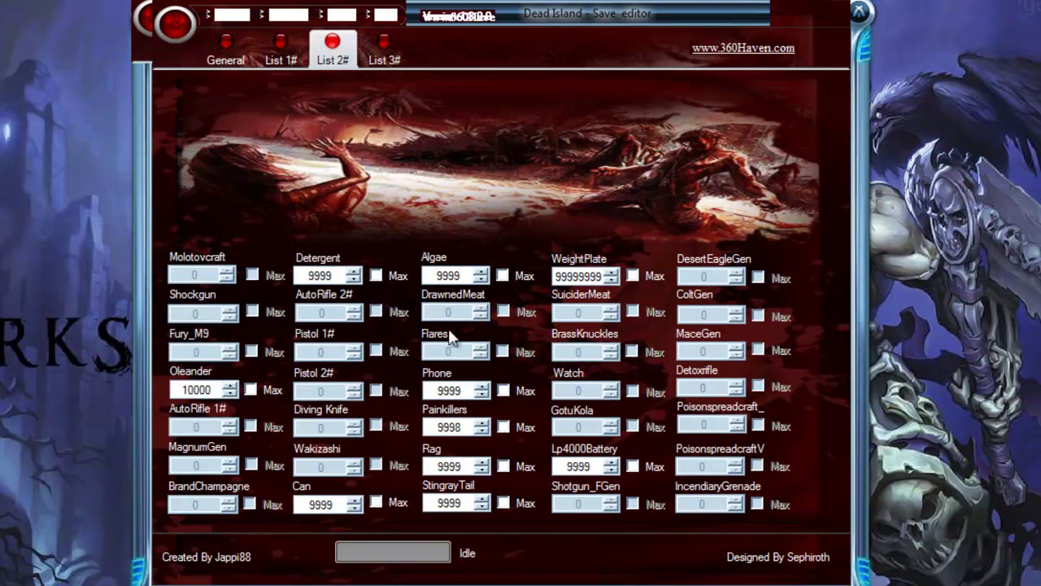
# - Check List 3#, return to General, then save and rehash save_0 and confirm success
pyautogui.click(384, 51)
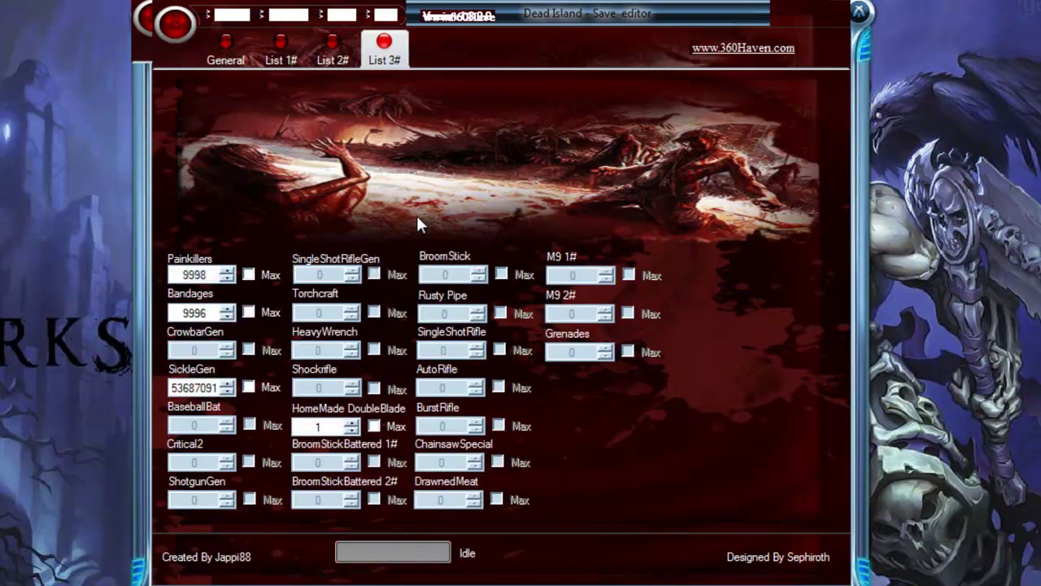
pyautogui.click(213, 49)
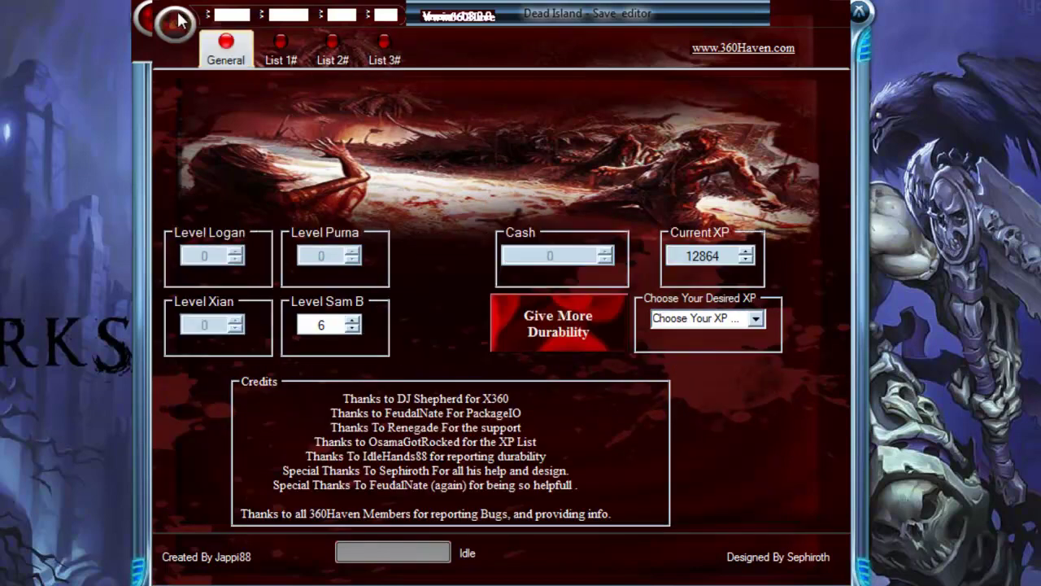
pyautogui.click(173, 24)
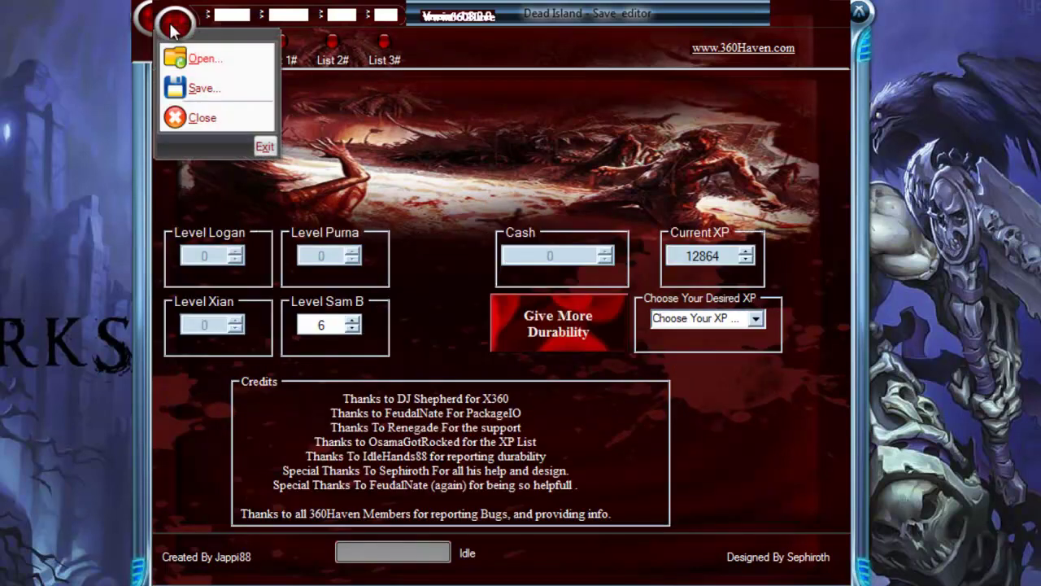
pyautogui.click(189, 82)
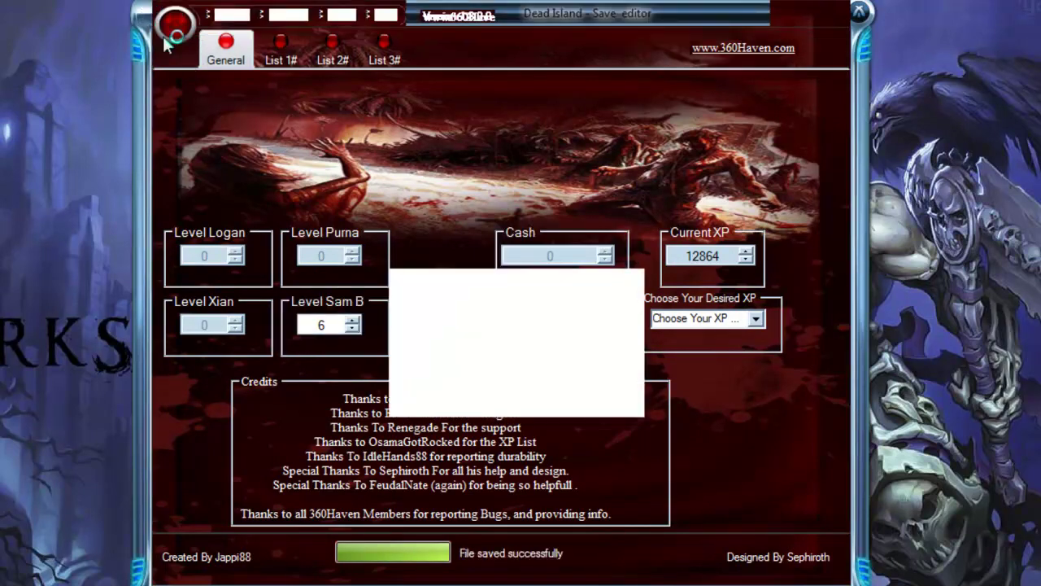
pyautogui.click(497, 368)
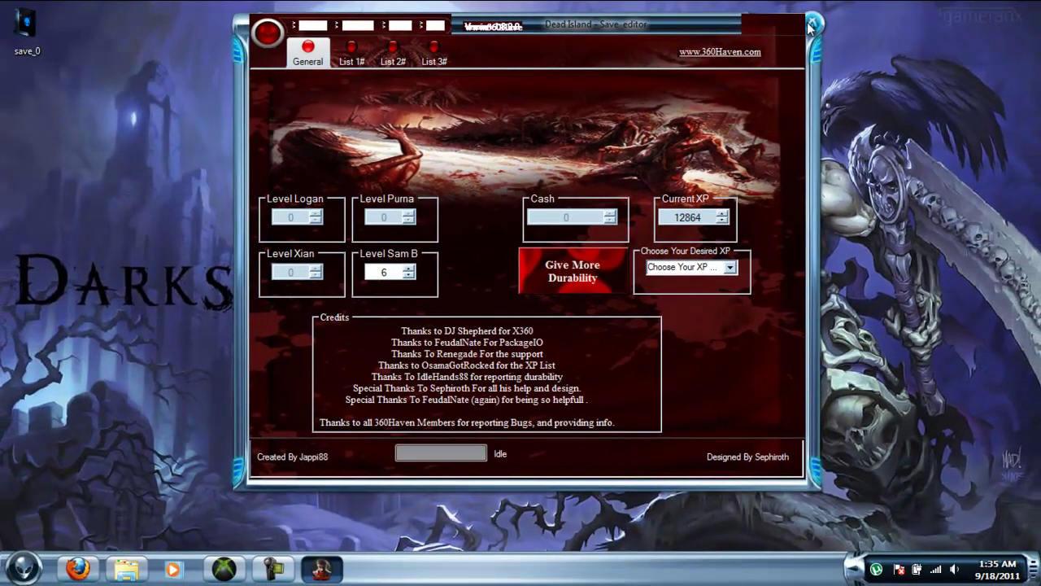
# - Close the editor and inject Desktop save_0 via Horizon, overwriting the Sam B Dead Island save
pyautogui.click(808, 25)
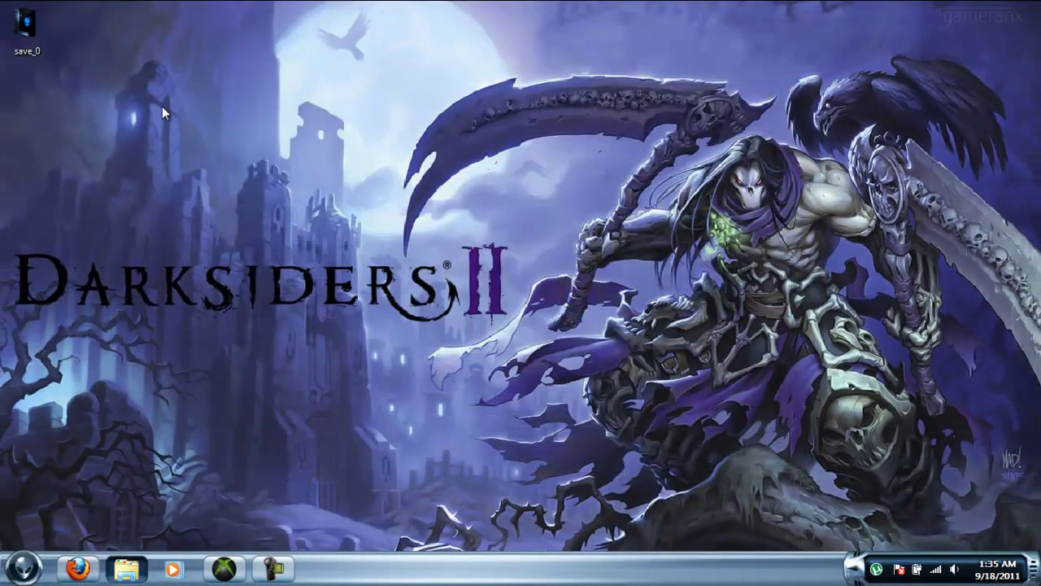
pyautogui.click(218, 563)
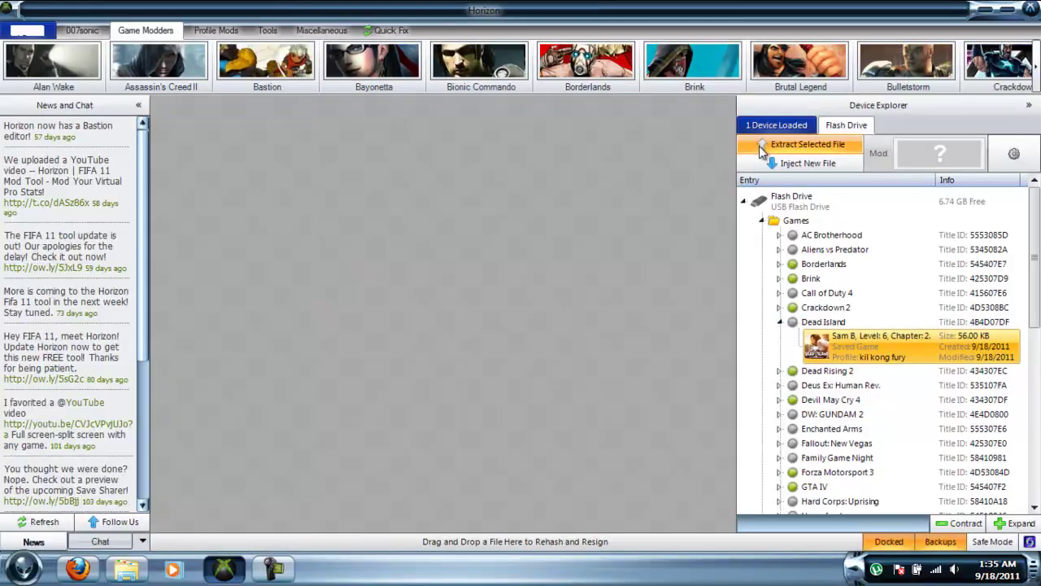
pyautogui.click(781, 163)
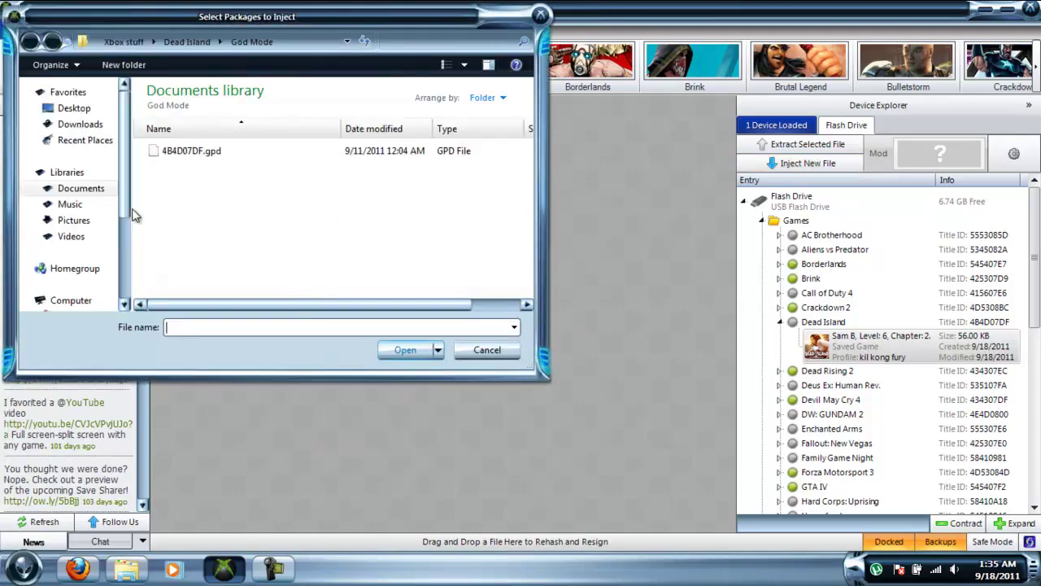
pyautogui.click(75, 125)
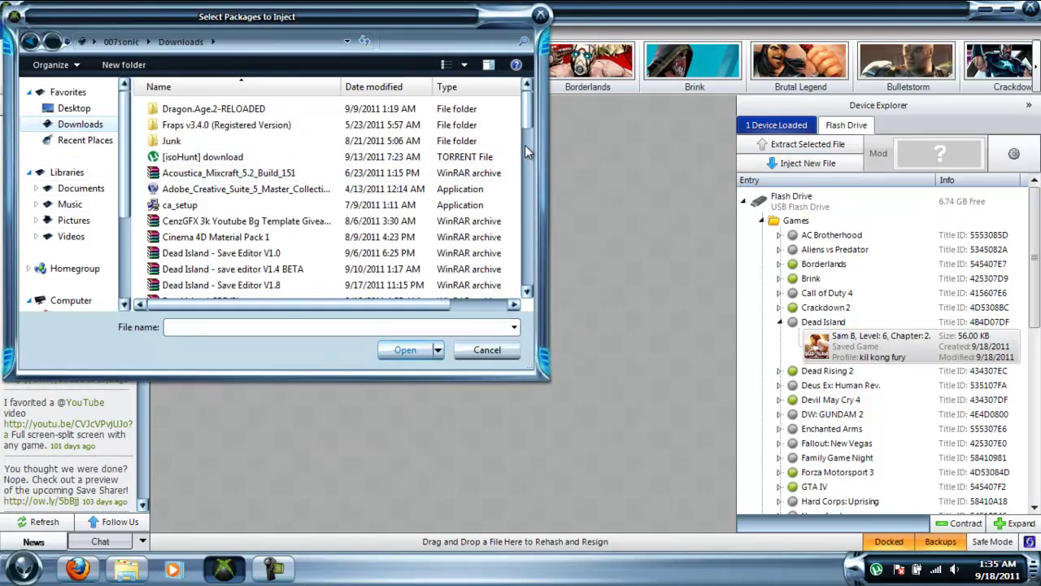
pyautogui.click(74, 109)
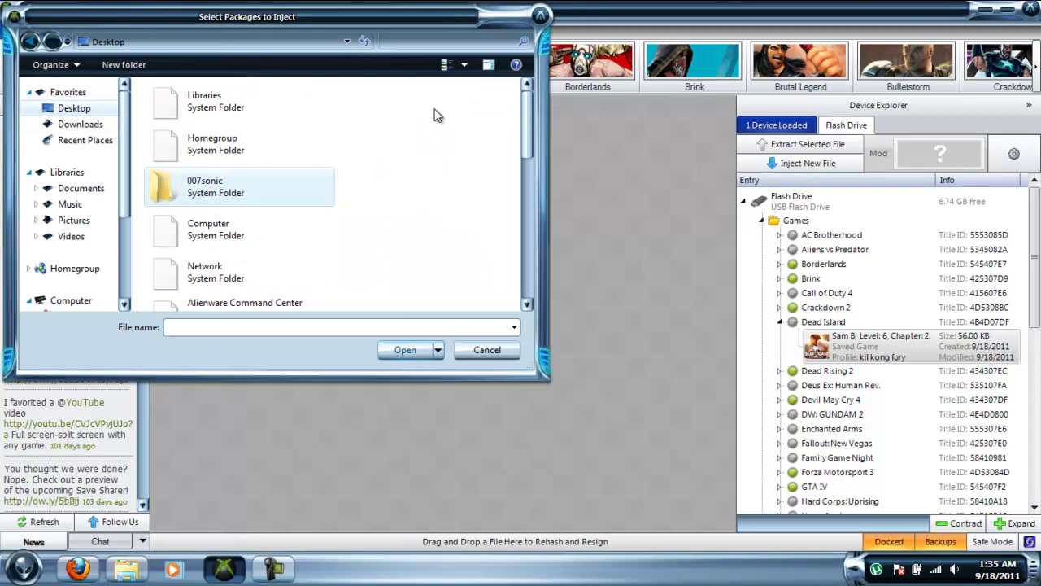
pyautogui.click(526, 289)
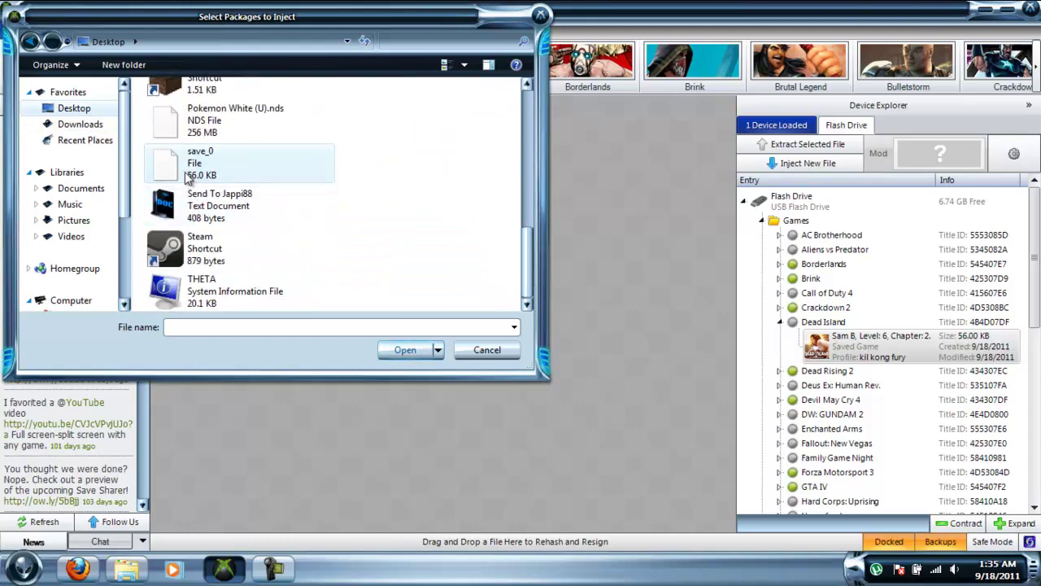
pyautogui.click(199, 162)
pyautogui.click(405, 350)
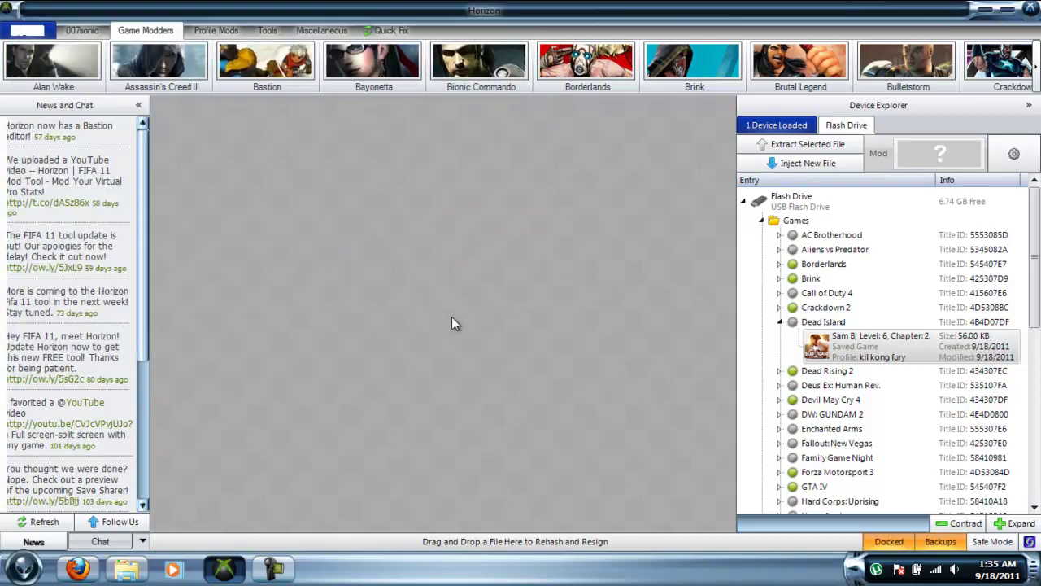
pyautogui.click(573, 412)
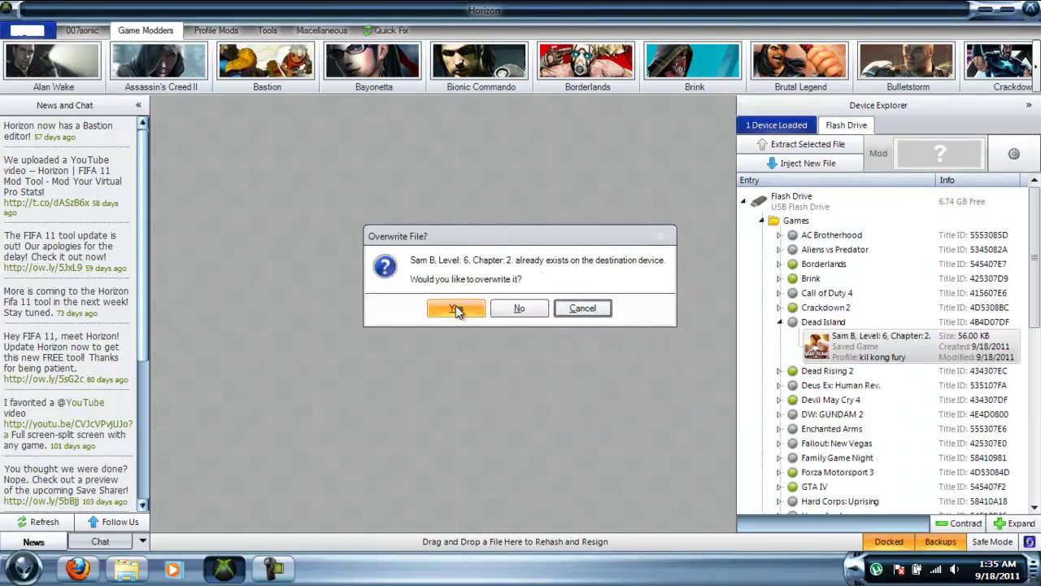
pyautogui.click(454, 308)
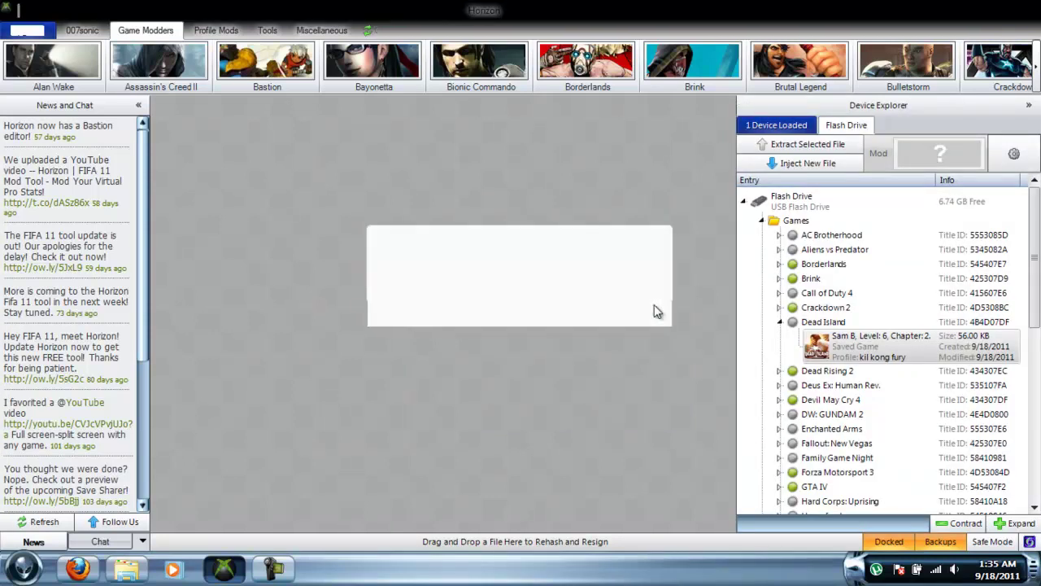
pyautogui.click(503, 309)
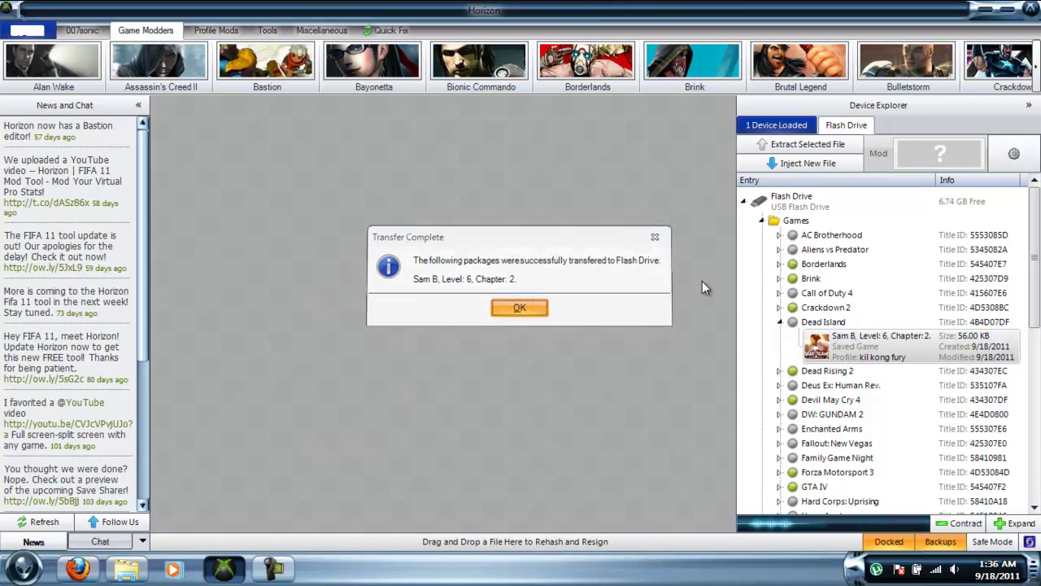
# - Scroll the 360Haven thread to its usage notes and highlight the required application-folder file list
pyautogui.click(980, 14)
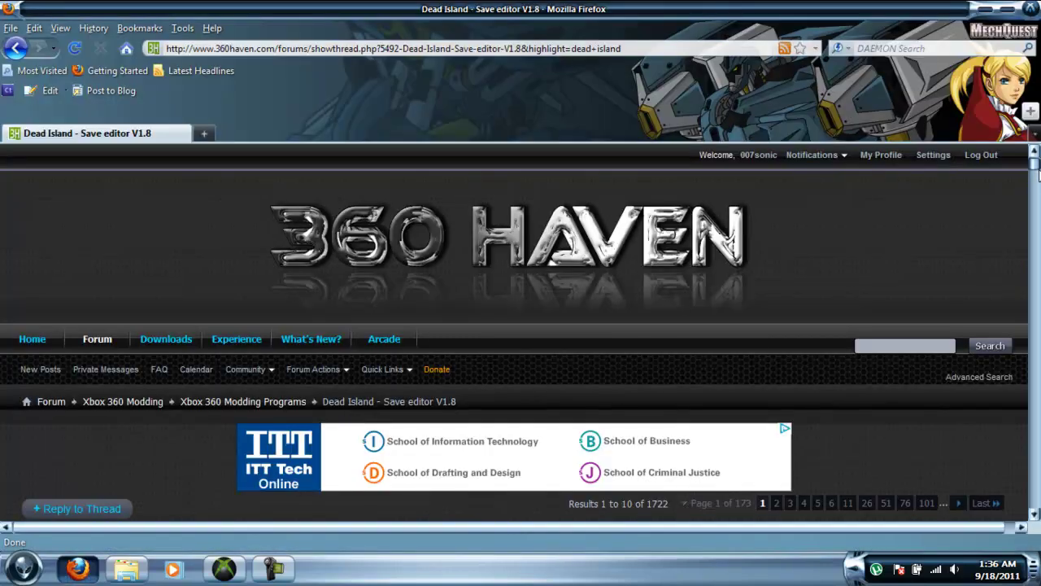
pyautogui.moveTo(1035, 166); pyautogui.dragTo(1038, 200)
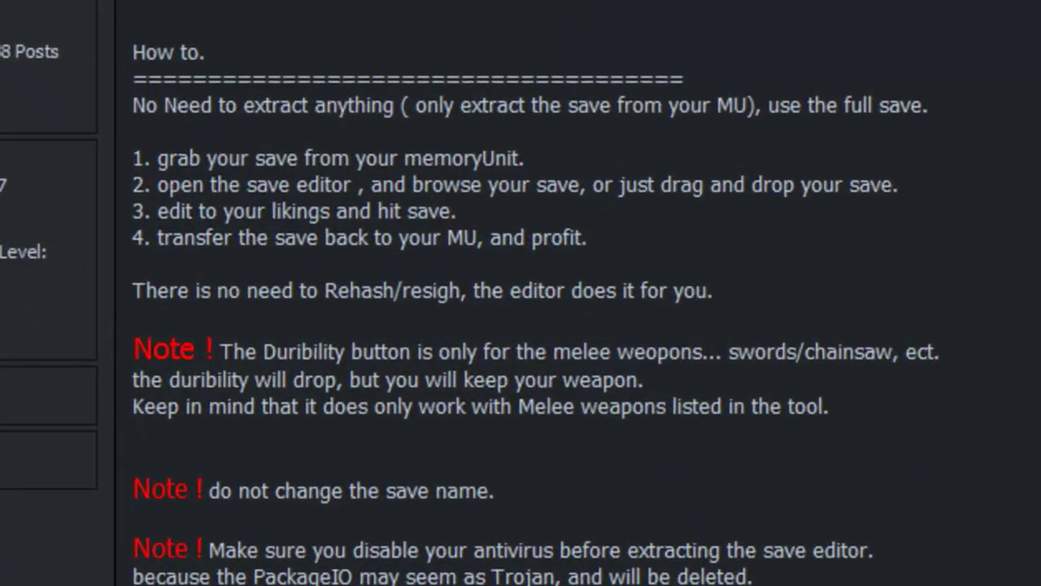
pyautogui.scroll(-3, 520, 293)
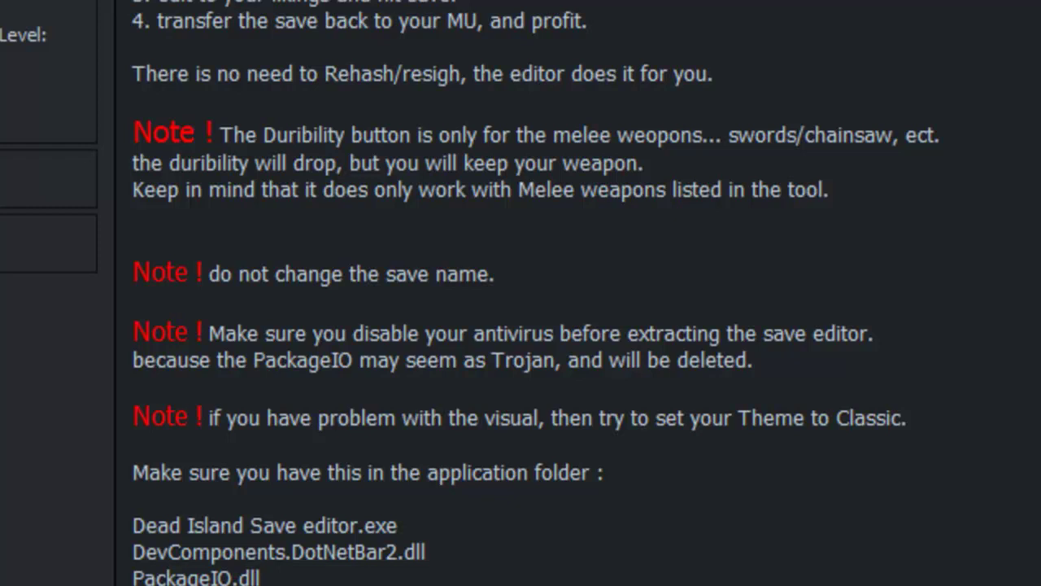
pyautogui.scroll(-1, 521, 292)
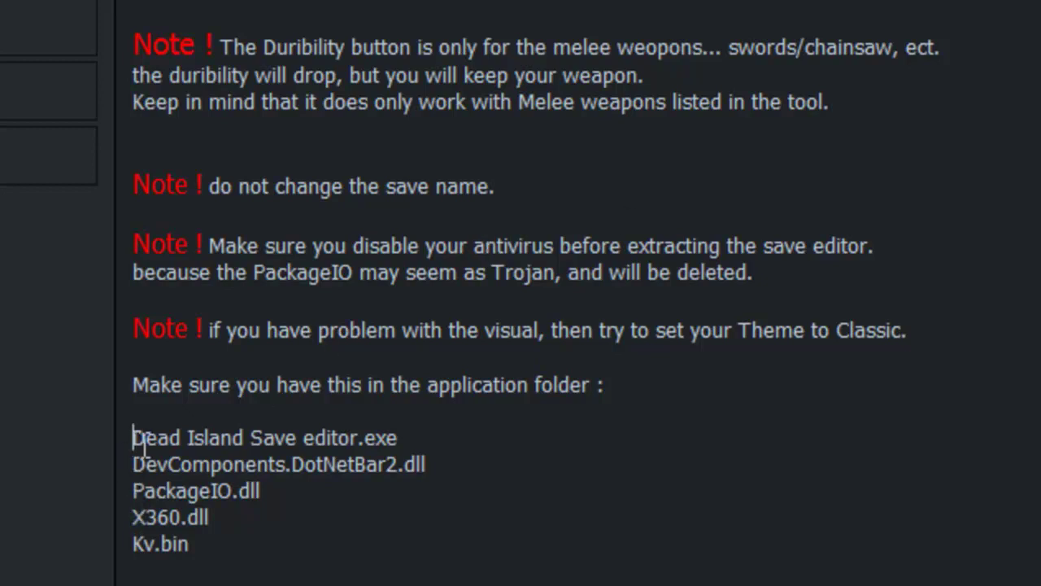
pyautogui.moveTo(133, 431); pyautogui.dragTo(190, 543)
pyautogui.click(343, 523)
pyautogui.moveTo(344, 523)
pyautogui.mouseDown()
pyautogui.moveTo(158, 408)
pyautogui.moveTo(139, 365)
pyautogui.mouseUp()
pyautogui.click(770, 550)
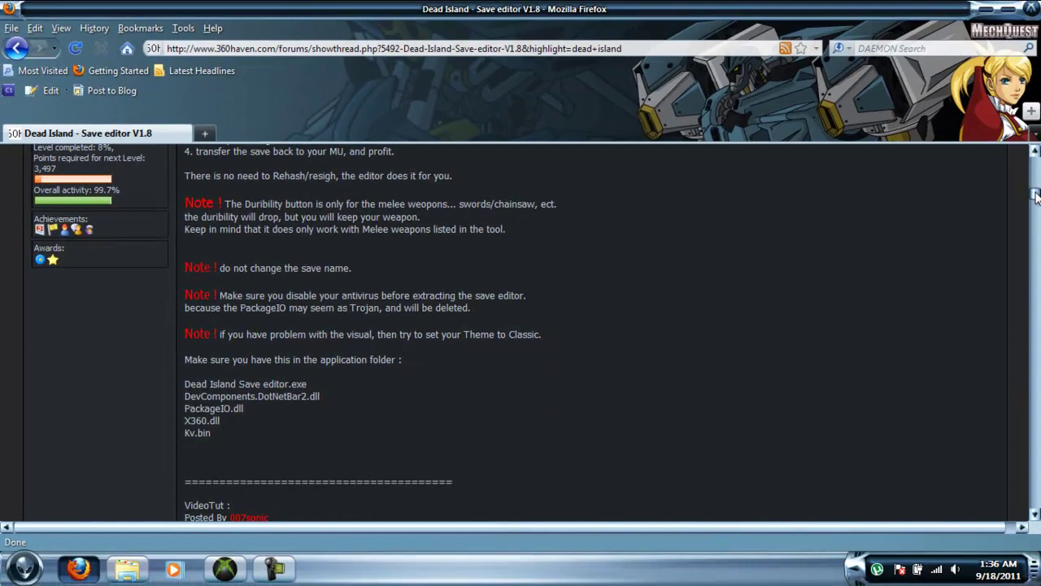
pyautogui.moveTo(1036, 197); pyautogui.dragTo(1037, 193)
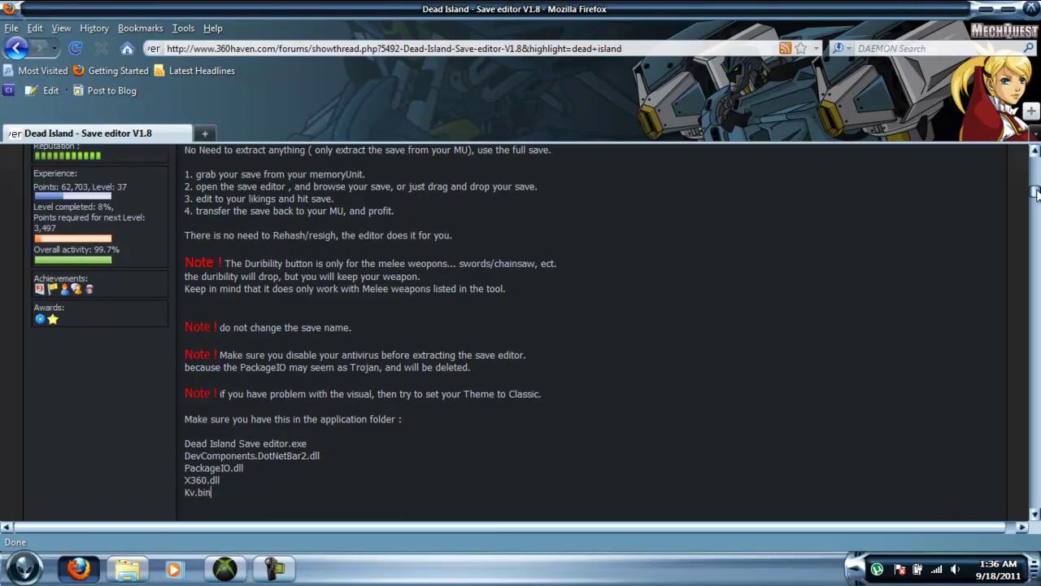
pyautogui.click(126, 567)
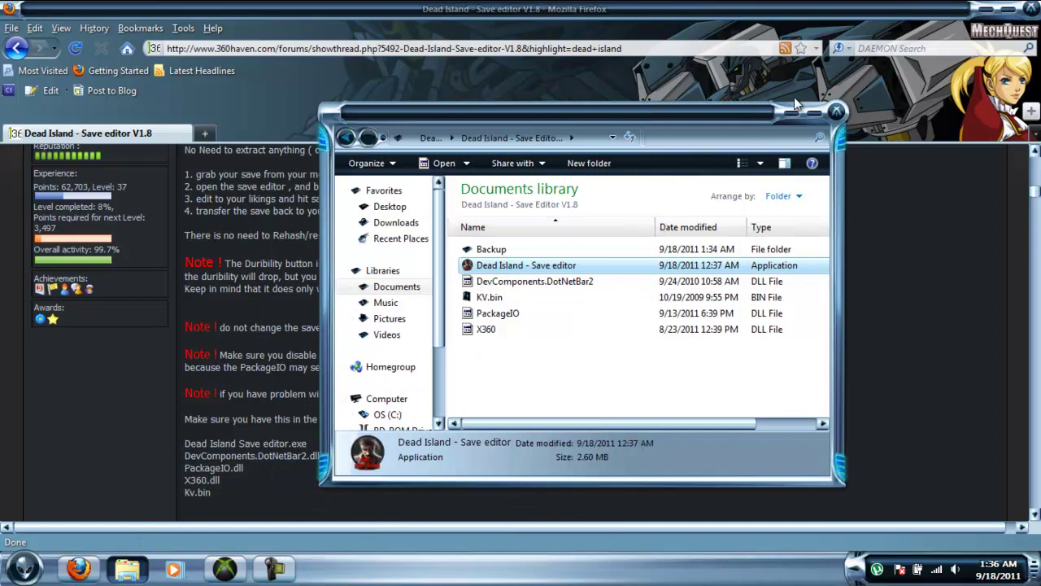
pyautogui.click(508, 399)
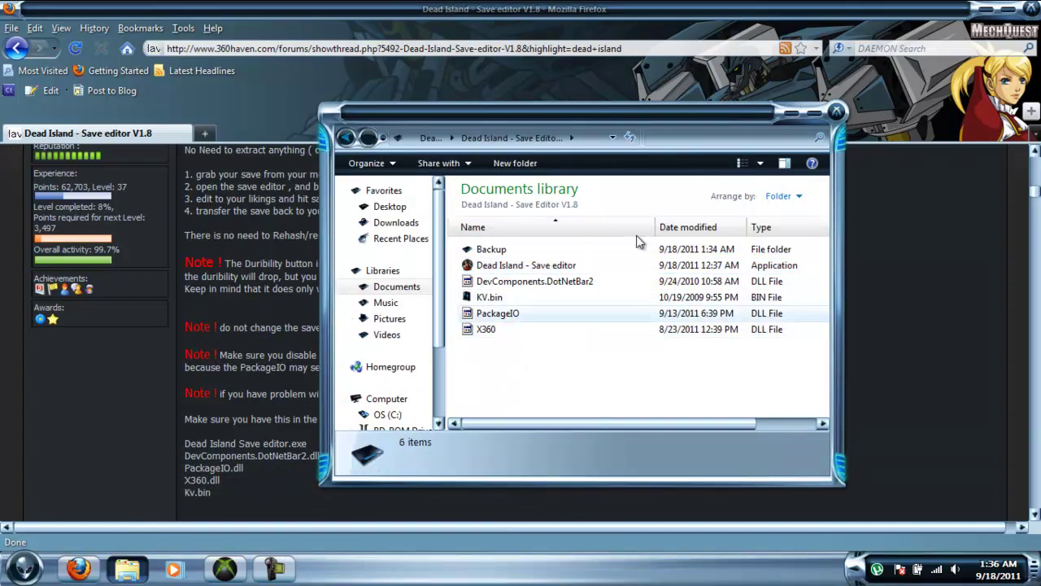
pyautogui.click(789, 111)
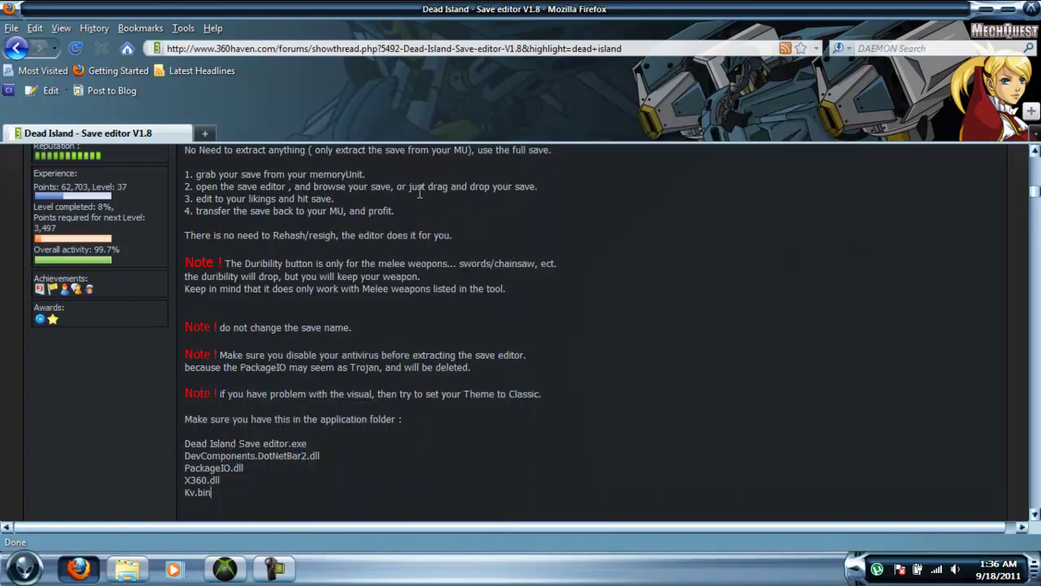